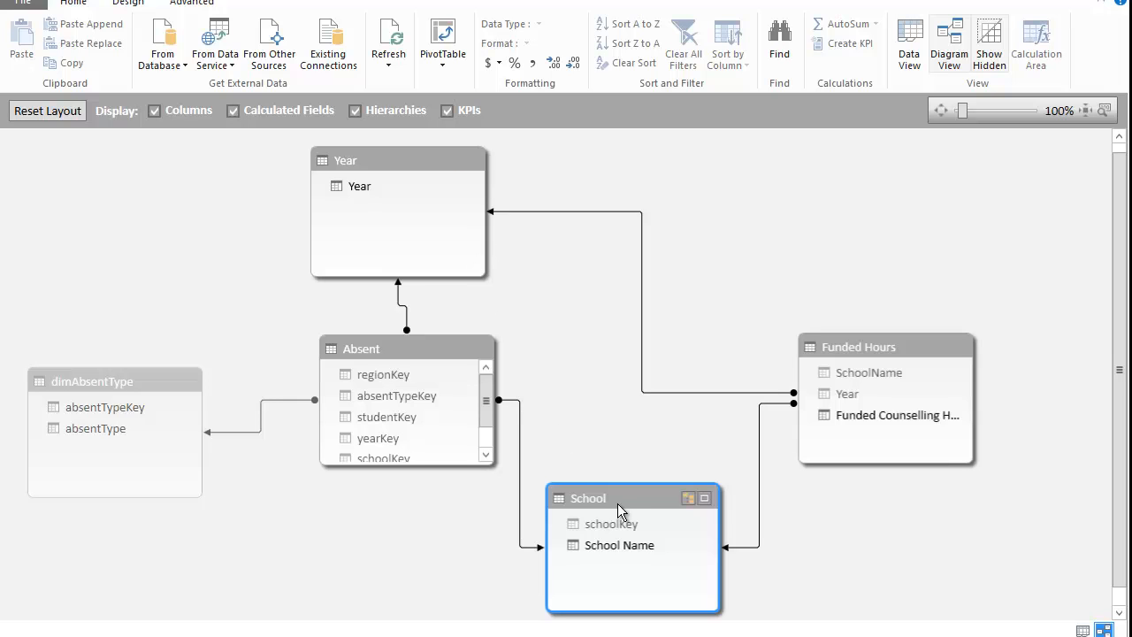
# Switch from the PowerPivot diagram to the Excel workbook, insert a Power View report and close its filters area.
pyautogui.click(377, 353)
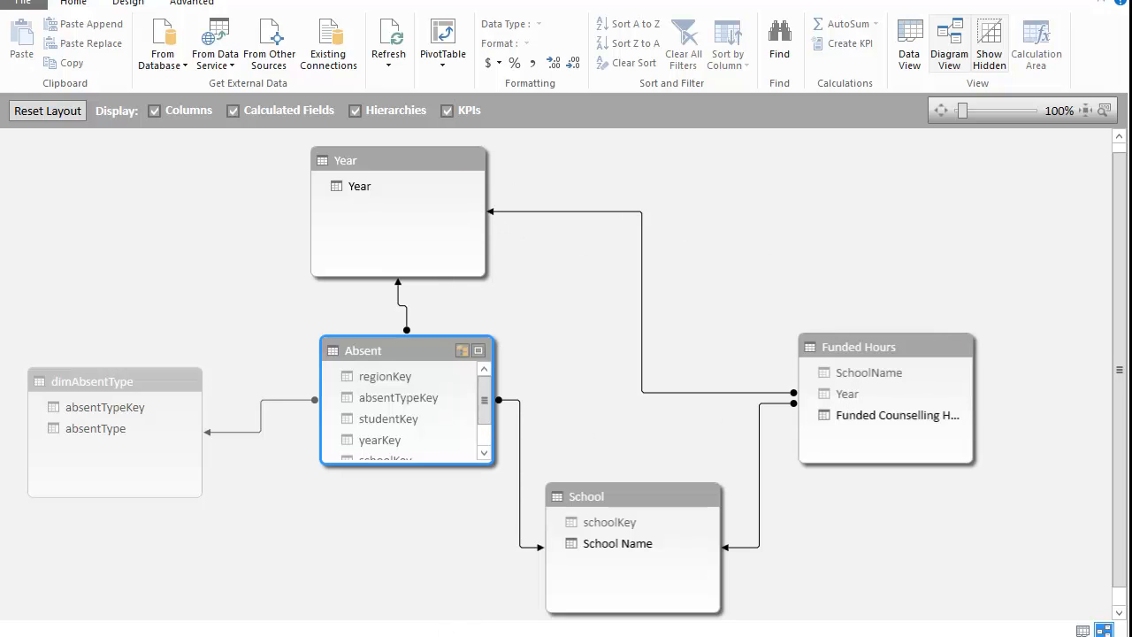
pyautogui.moveTo(368, 635)
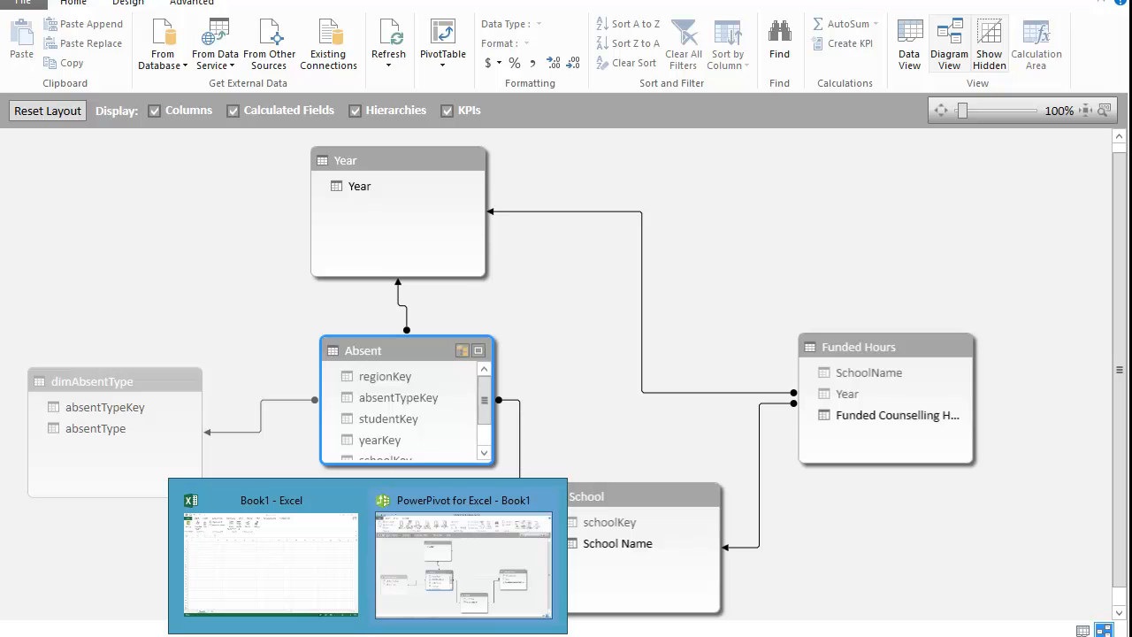
pyautogui.click(309, 580)
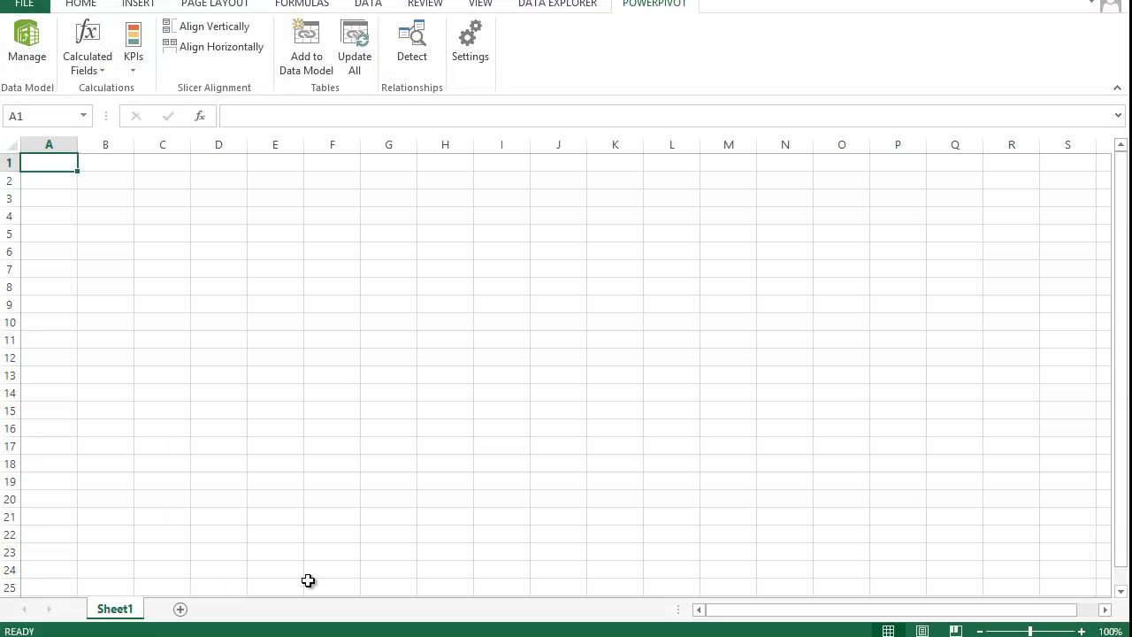
pyautogui.click(141, 5)
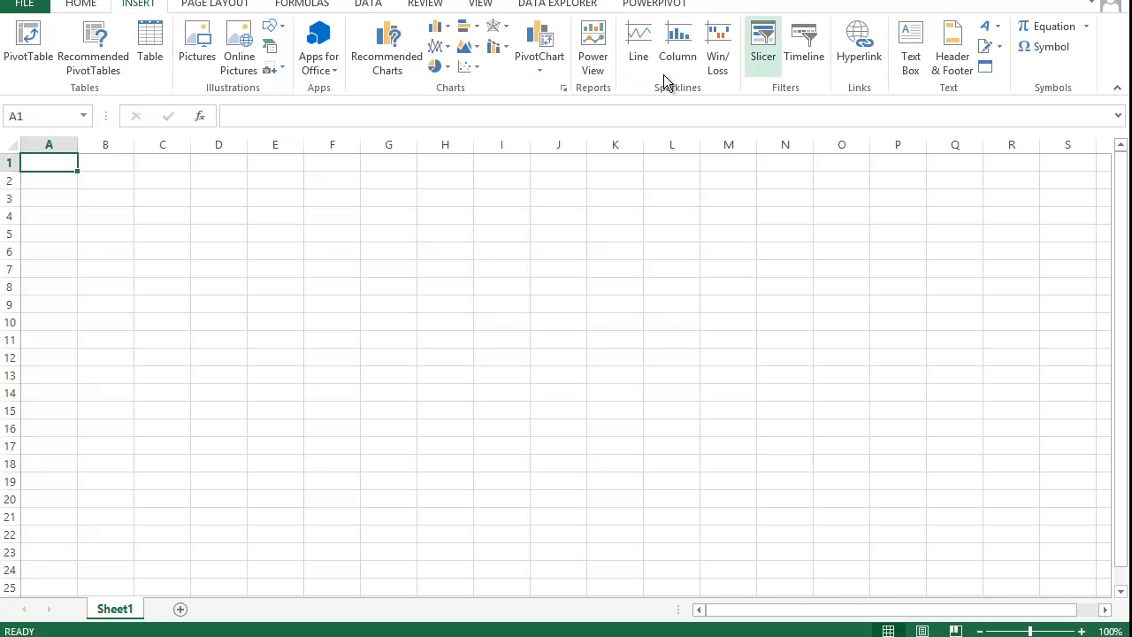
pyautogui.click(598, 60)
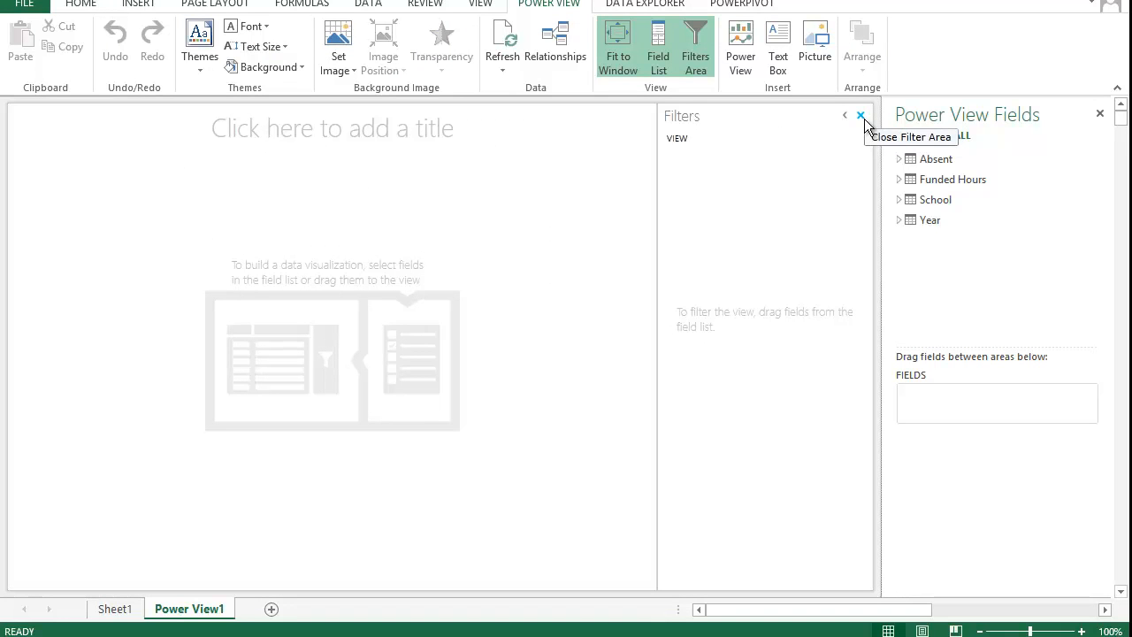
pyautogui.click(863, 118)
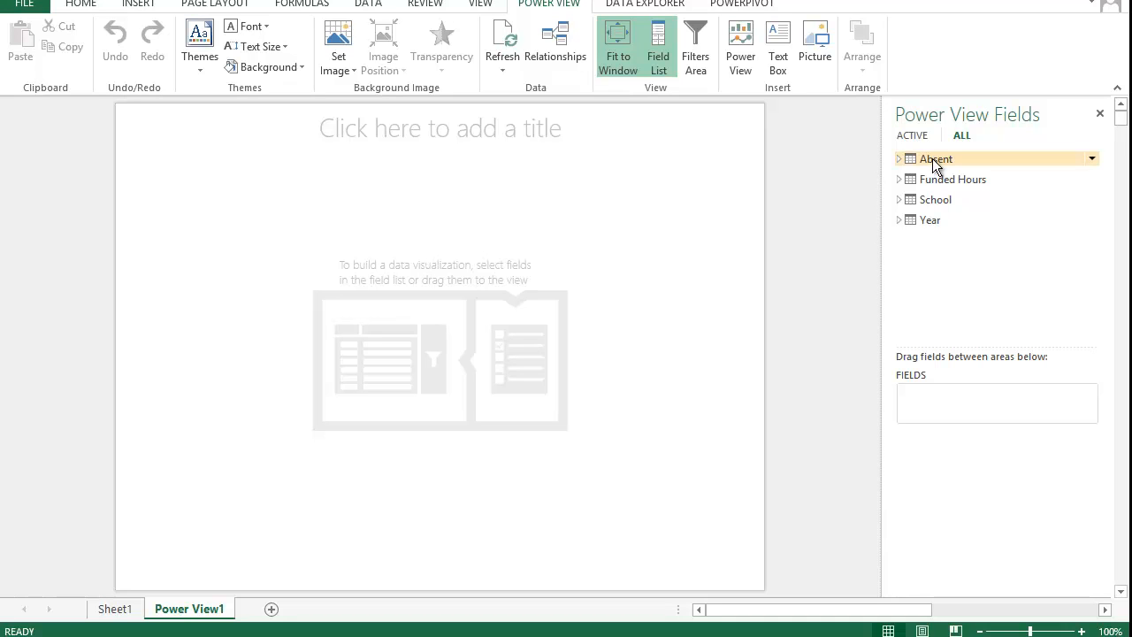
# Build a report table from the Absent Count field of Absent and the School Name field of School.
pyautogui.click(900, 158)
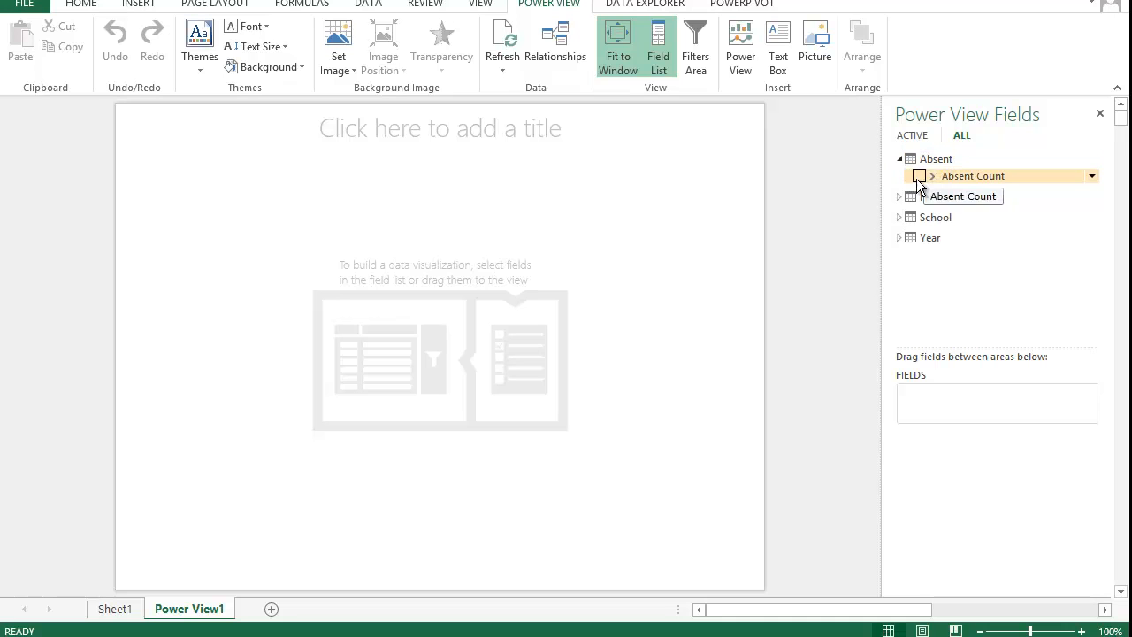
pyautogui.click(919, 176)
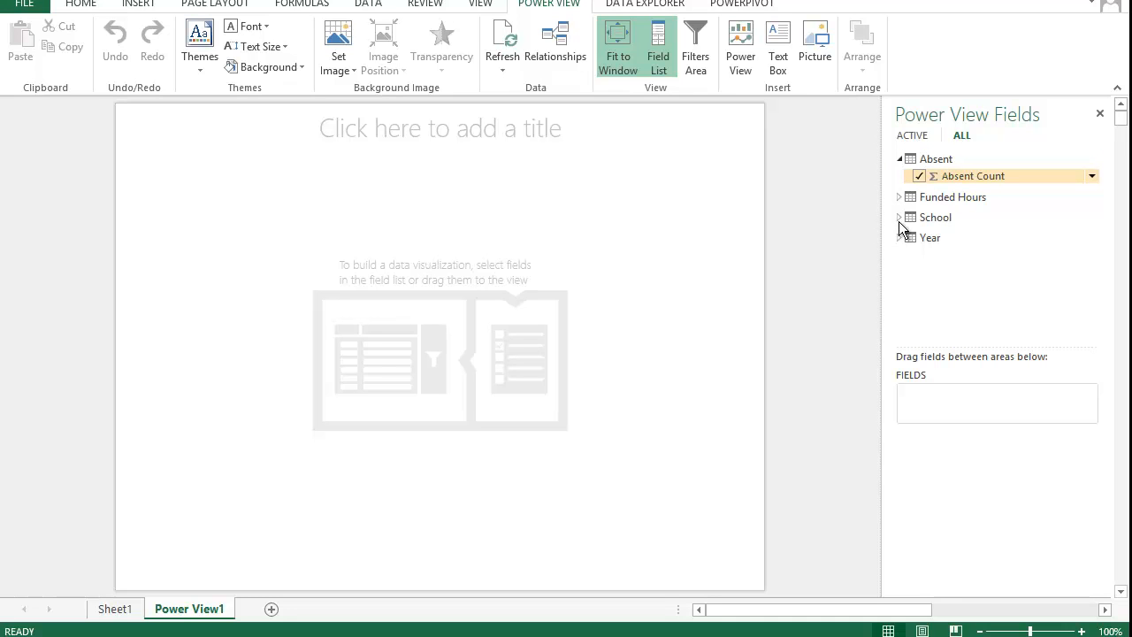
pyautogui.click(900, 218)
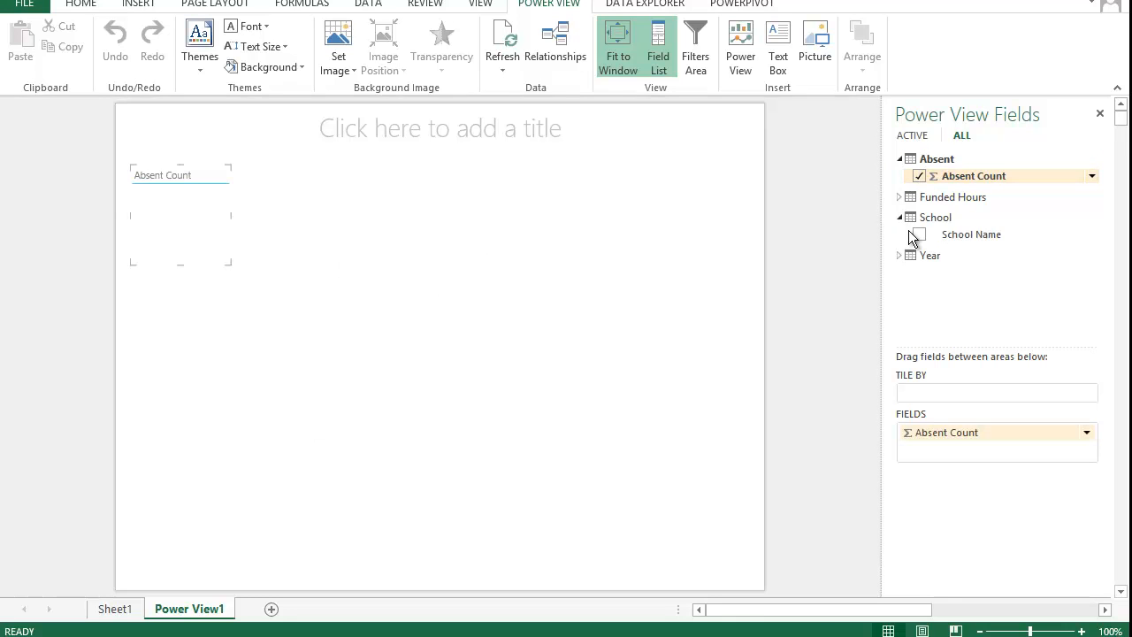
pyautogui.click(923, 234)
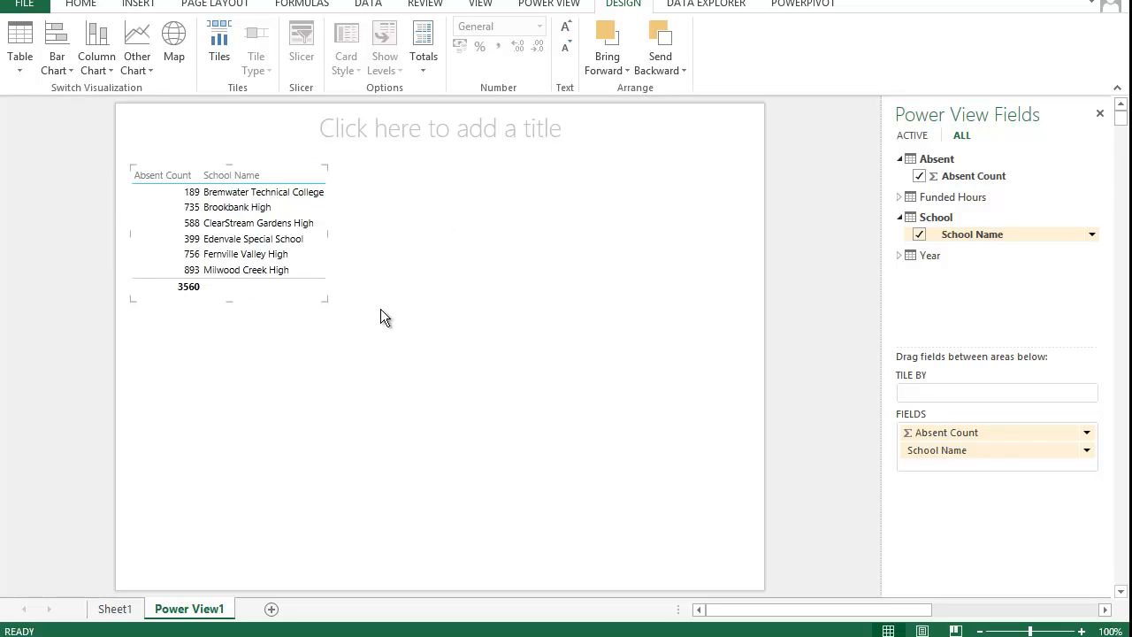
# Convert the absences by school table to a pie chart and widen it so the school legend has more room.
pyautogui.moveTo(327, 303); pyautogui.dragTo(412, 322)
pyautogui.click(140, 61)
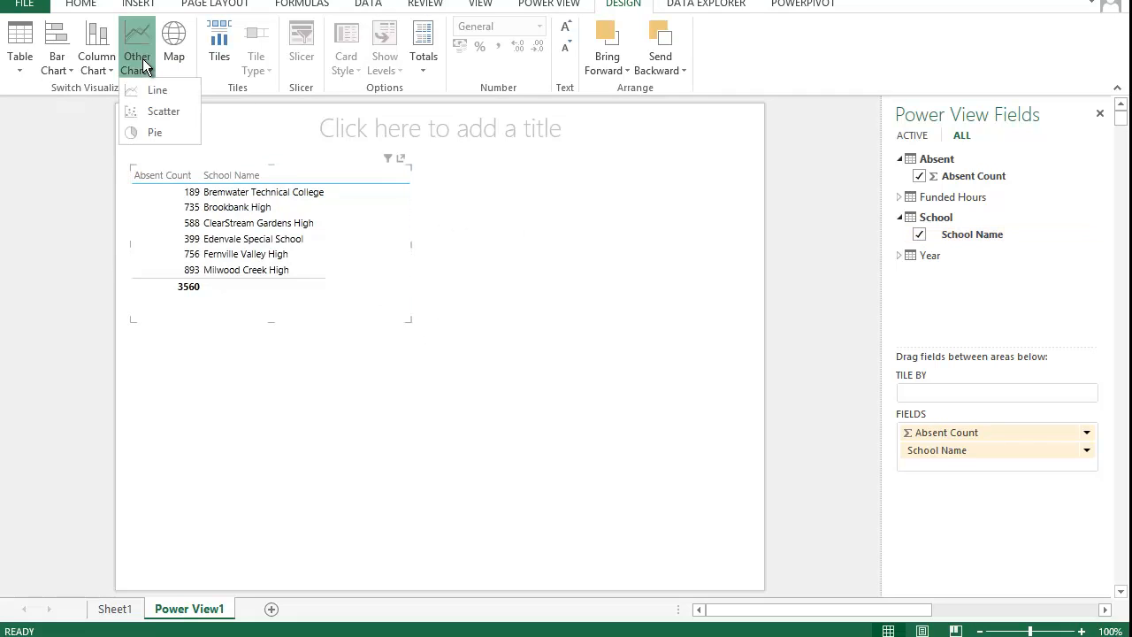
pyautogui.click(154, 137)
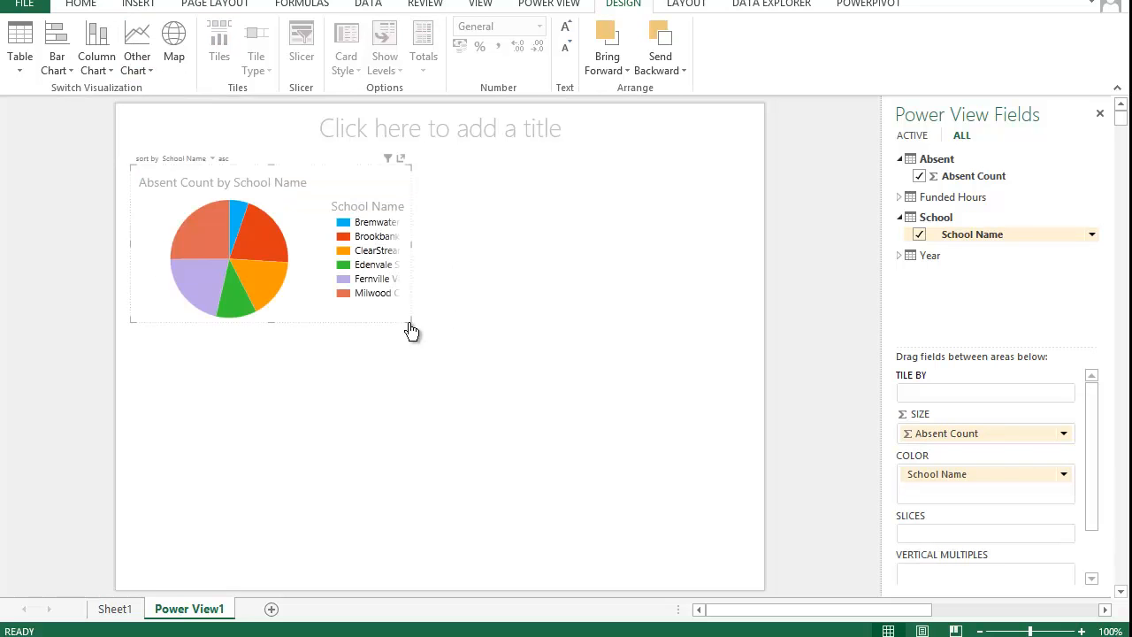
pyautogui.moveTo(406, 321); pyautogui.dragTo(548, 336)
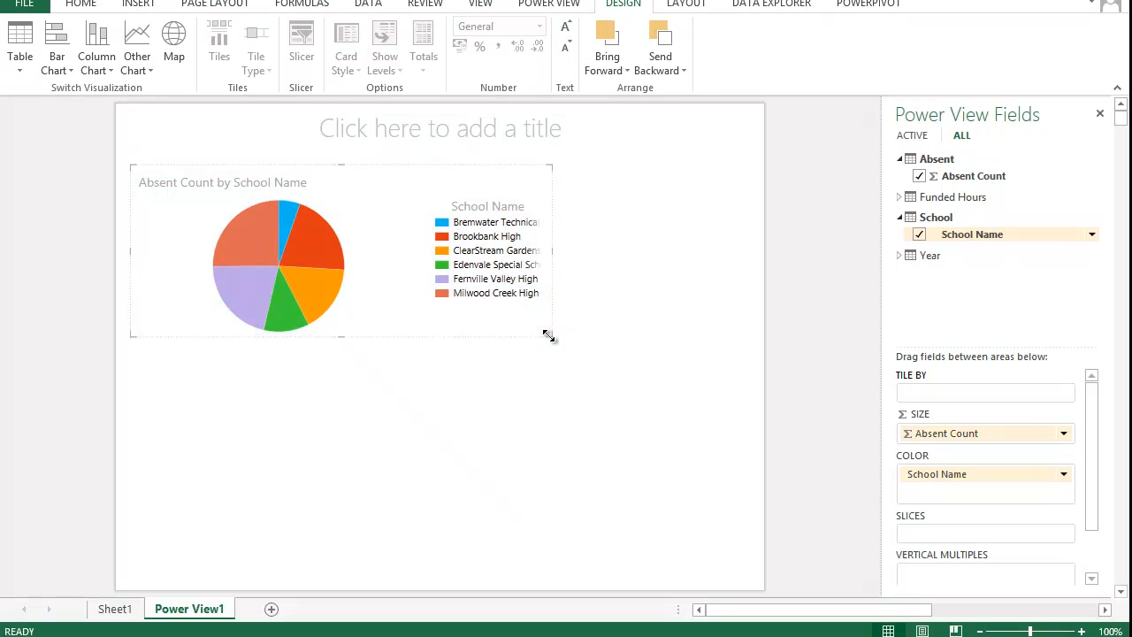
pyautogui.click(295, 446)
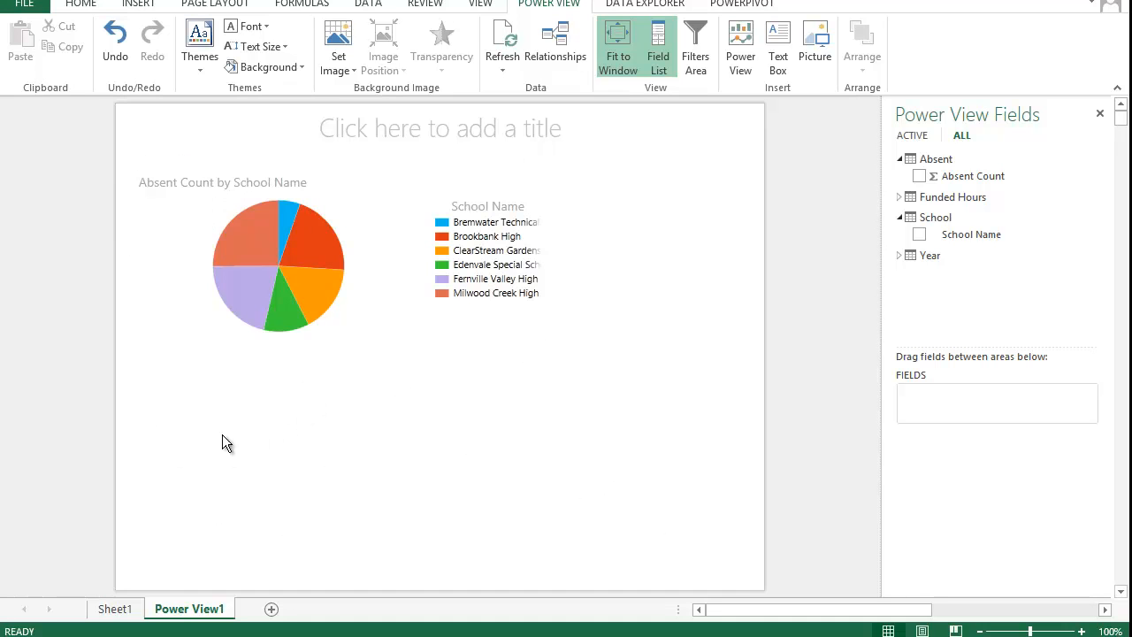
# Add a second table of Absent Count and Year below the pie chart, with Year set to Do Not Summarize.
pyautogui.click(920, 176)
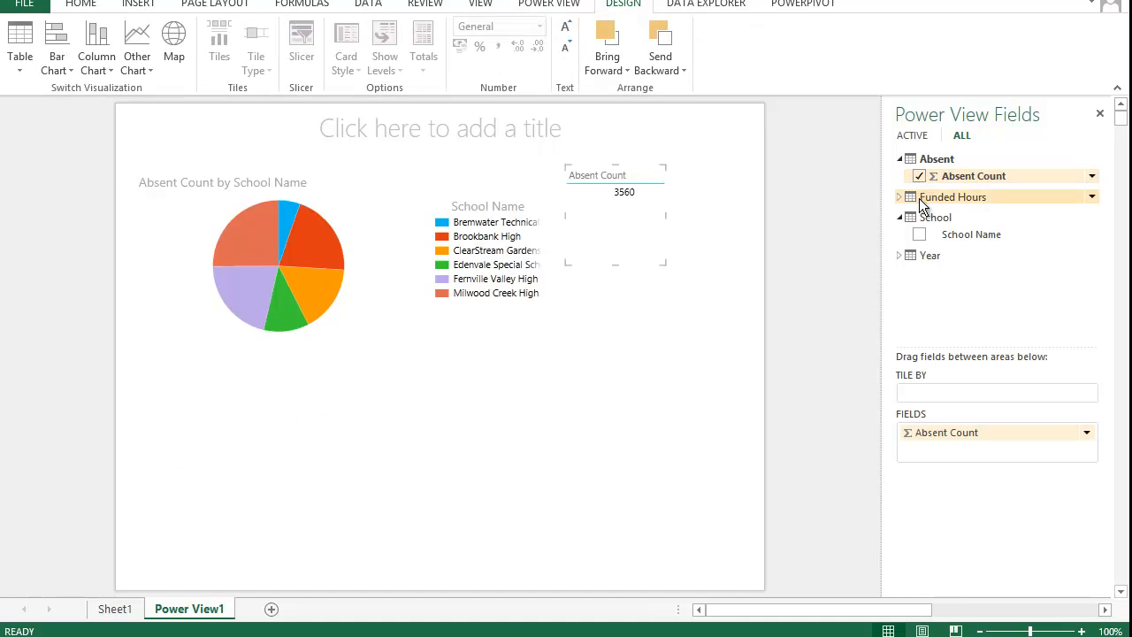
pyautogui.click(899, 257)
pyautogui.click(919, 272)
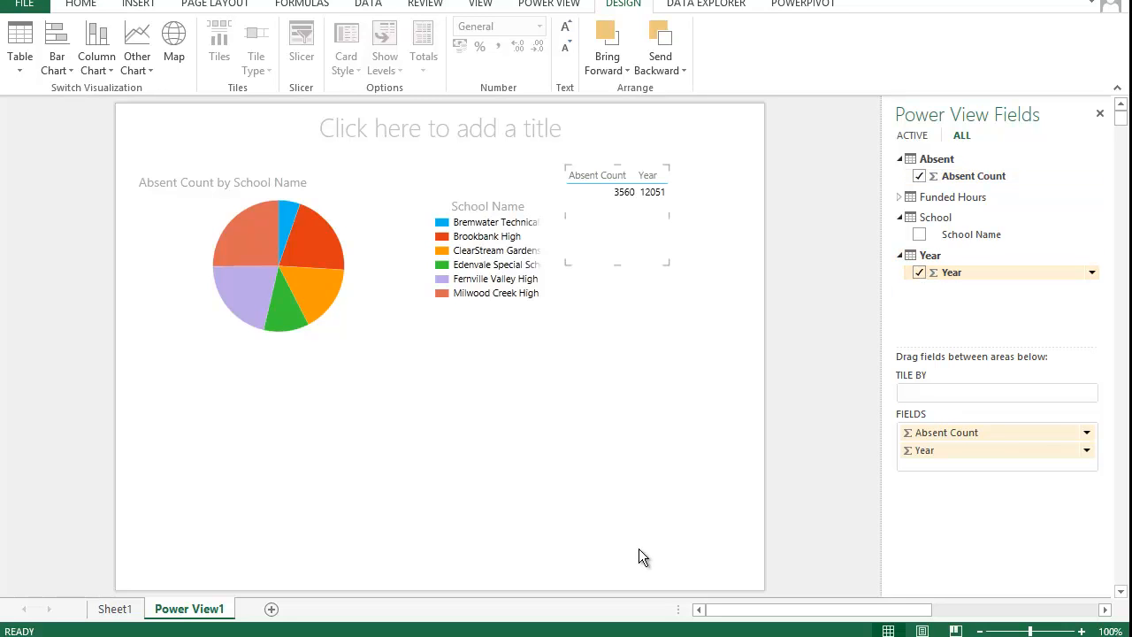
pyautogui.moveTo(631, 272); pyautogui.dragTo(223, 470)
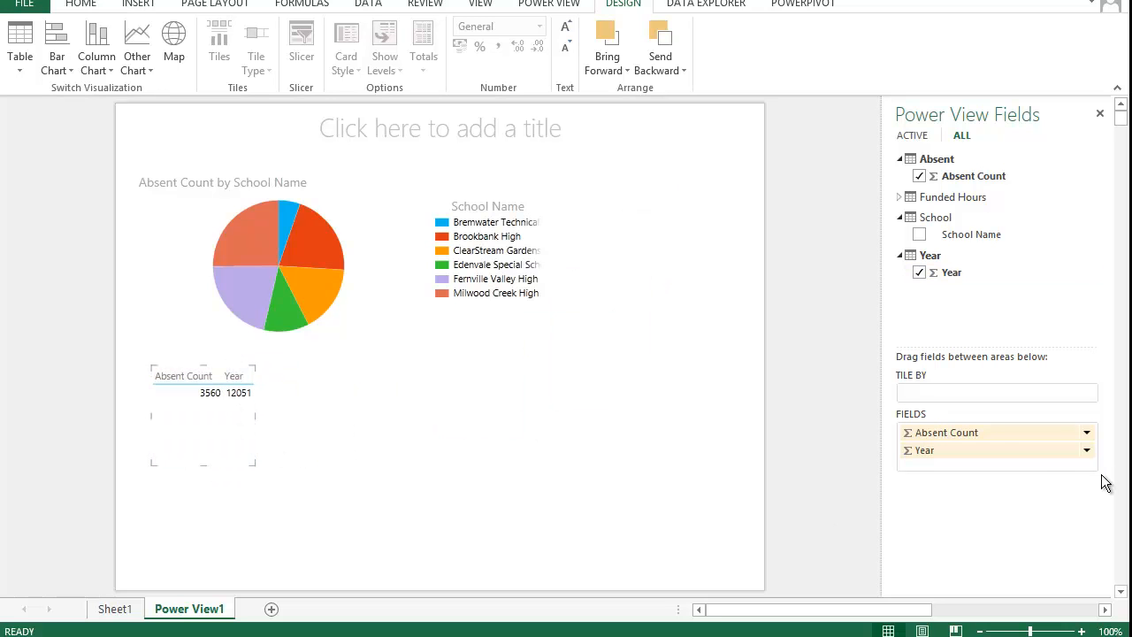
pyautogui.click(1086, 452)
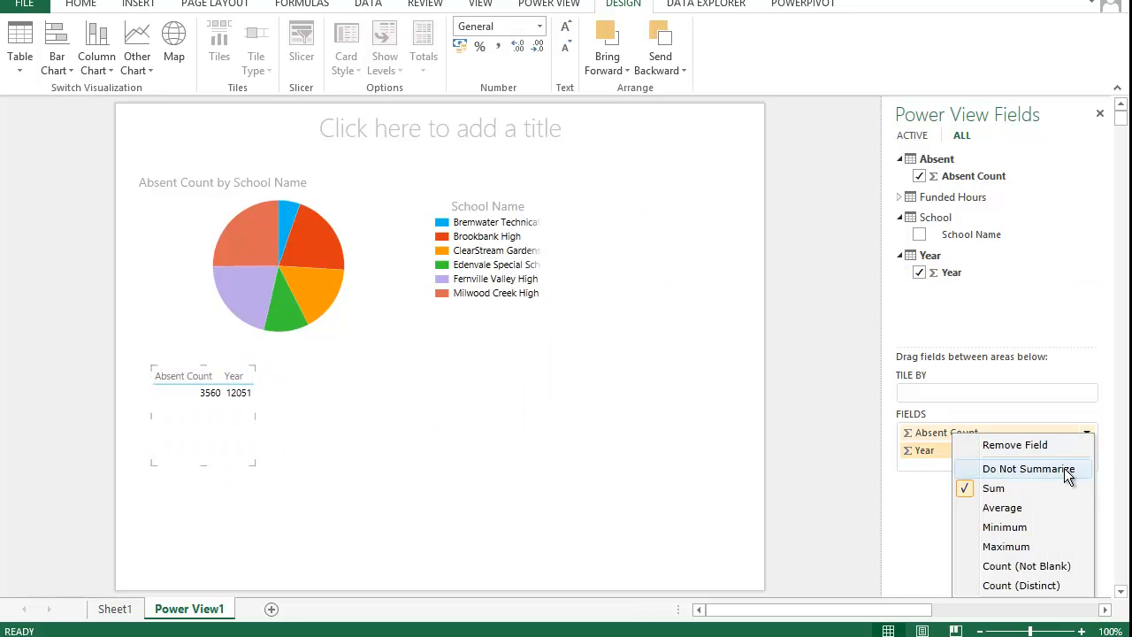
pyautogui.click(1064, 469)
# Convert the Absent Count and Year table to a bar chart and enlarge it below the pie chart.
pyautogui.moveTo(251, 458); pyautogui.dragTo(378, 544)
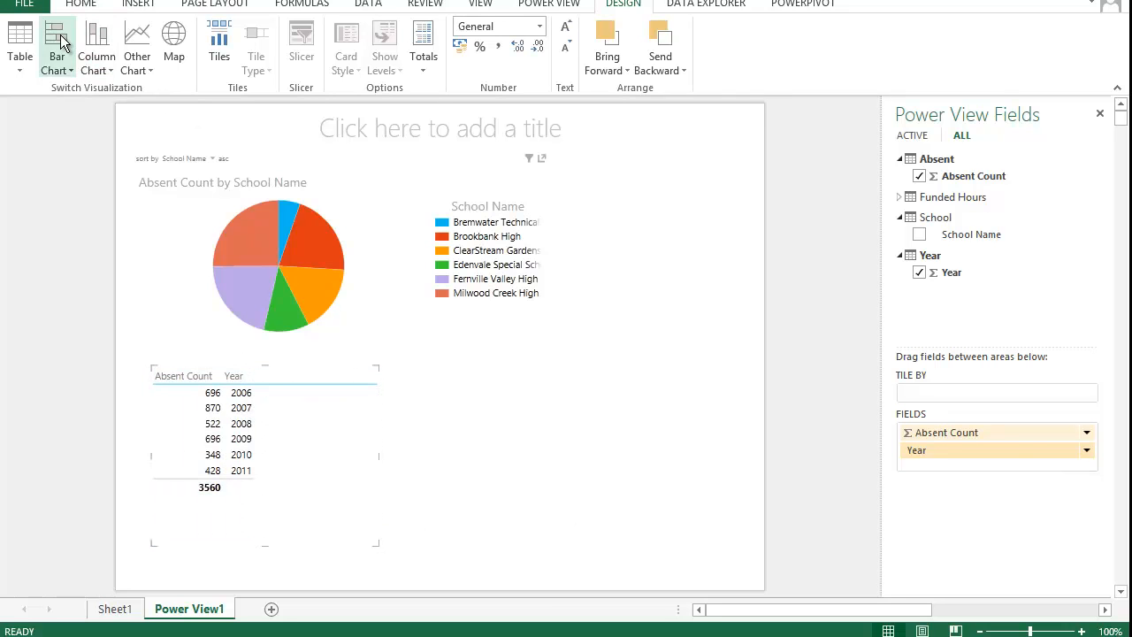
pyautogui.click(56, 64)
pyautogui.click(83, 97)
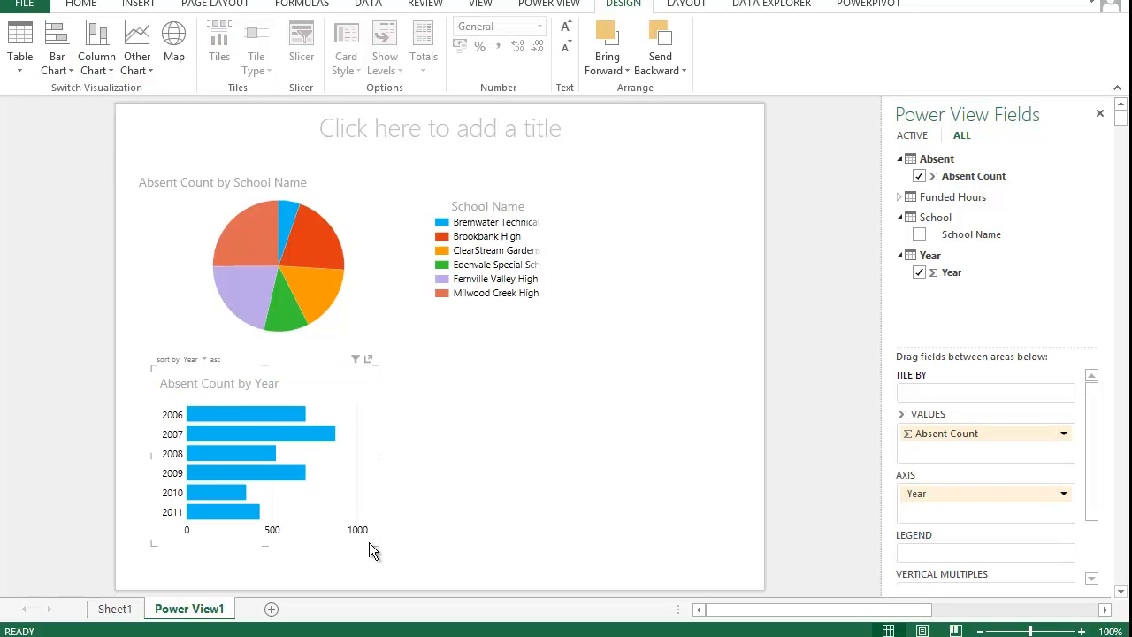
pyautogui.moveTo(376, 543); pyautogui.dragTo(473, 571)
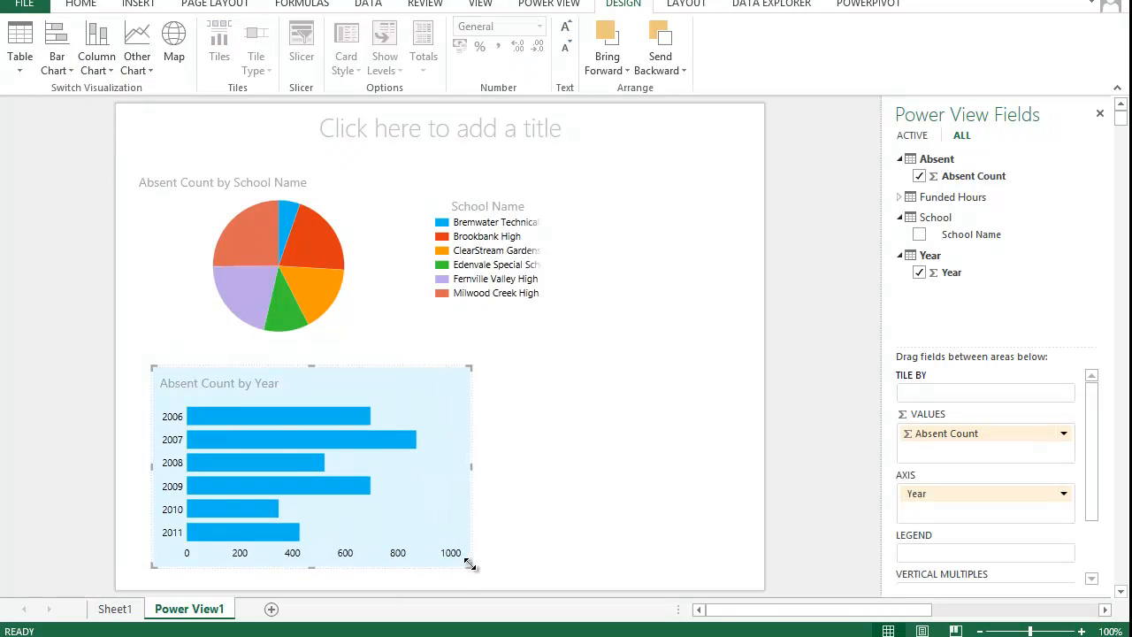
pyautogui.click(559, 486)
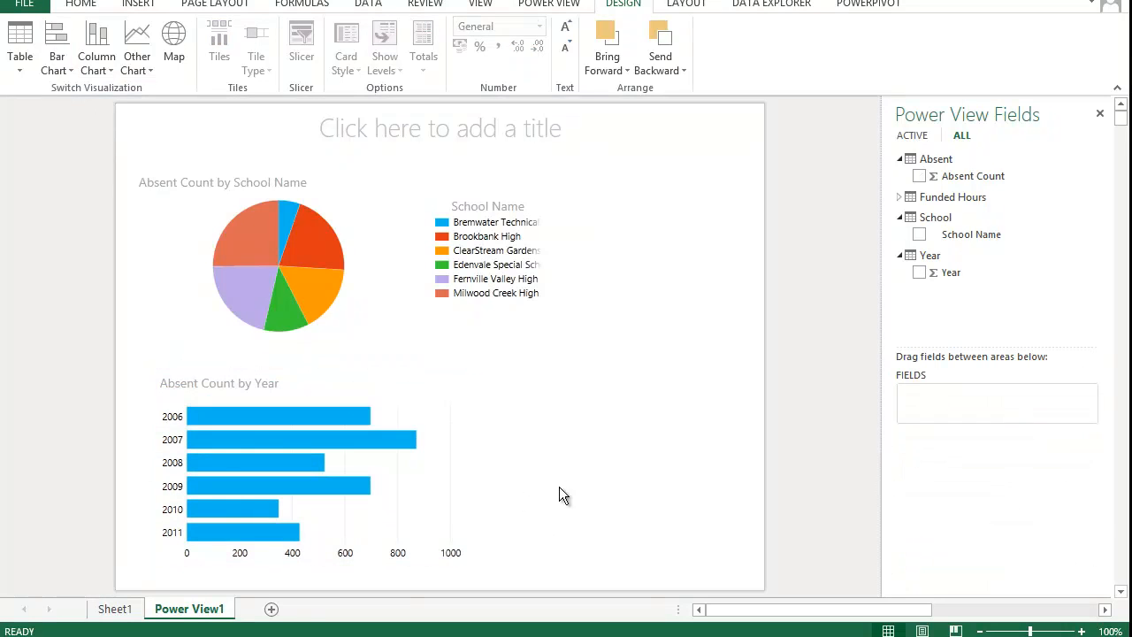
# Add a table of Funded Counselling Hours and Year with Year set to Do Not Summarize, and place it beside the bar chart.
pyautogui.click(899, 197)
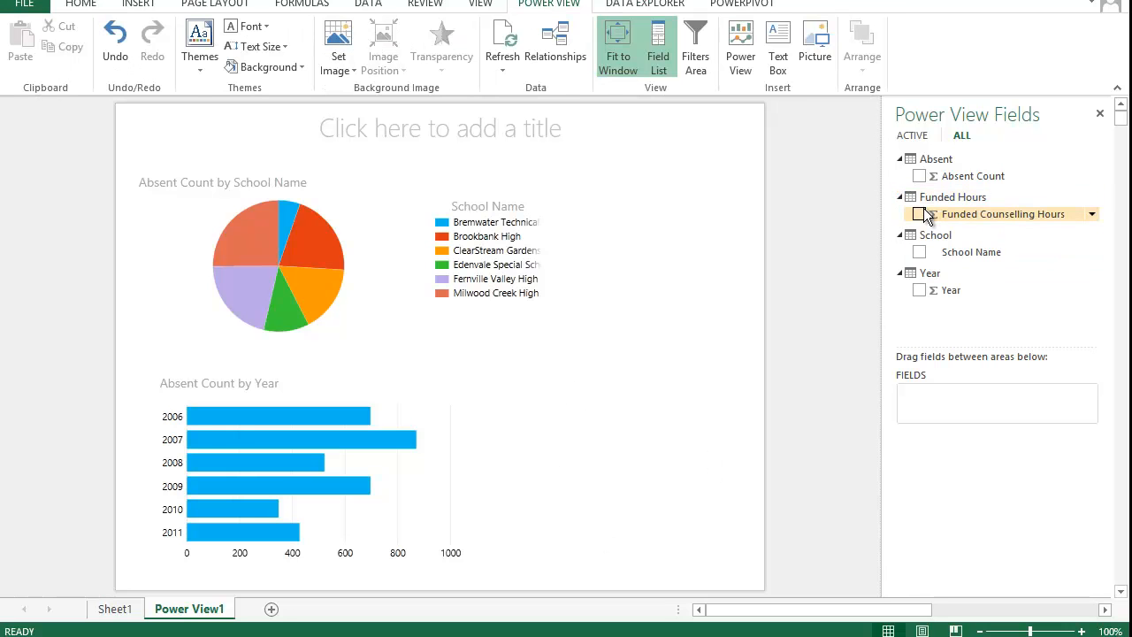
pyautogui.click(919, 214)
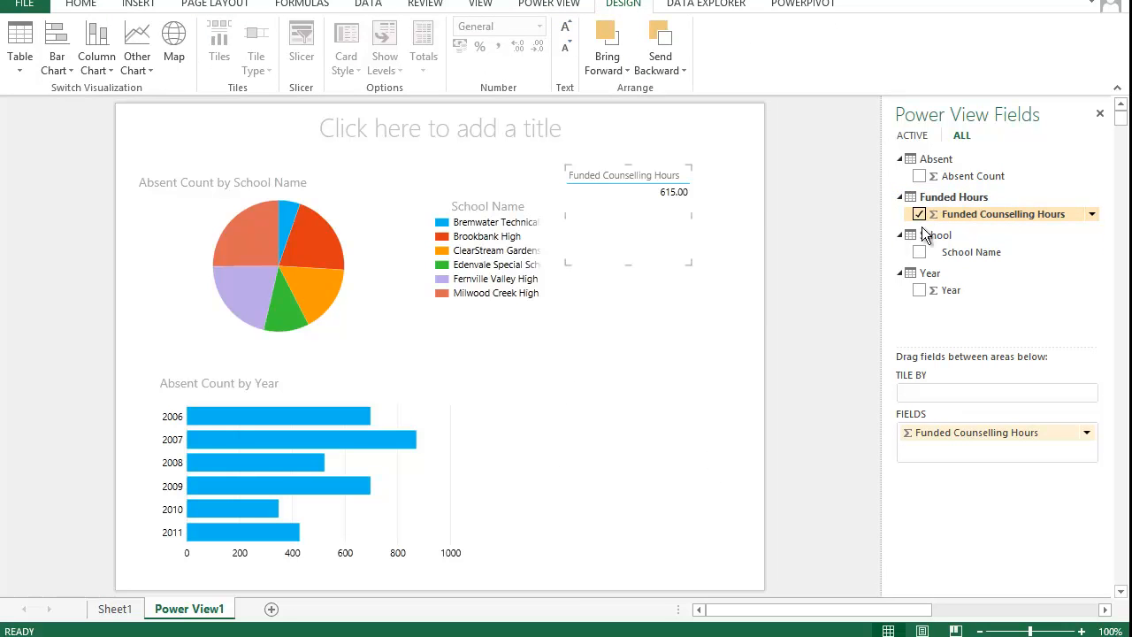
pyautogui.click(918, 290)
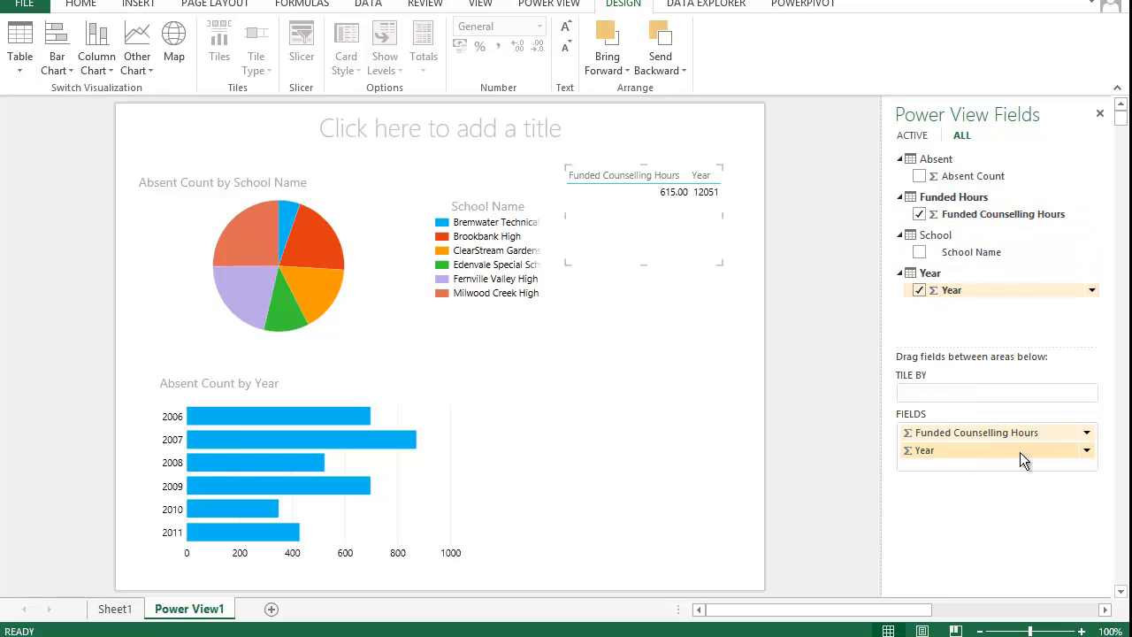
pyautogui.click(1091, 450)
pyautogui.click(1028, 468)
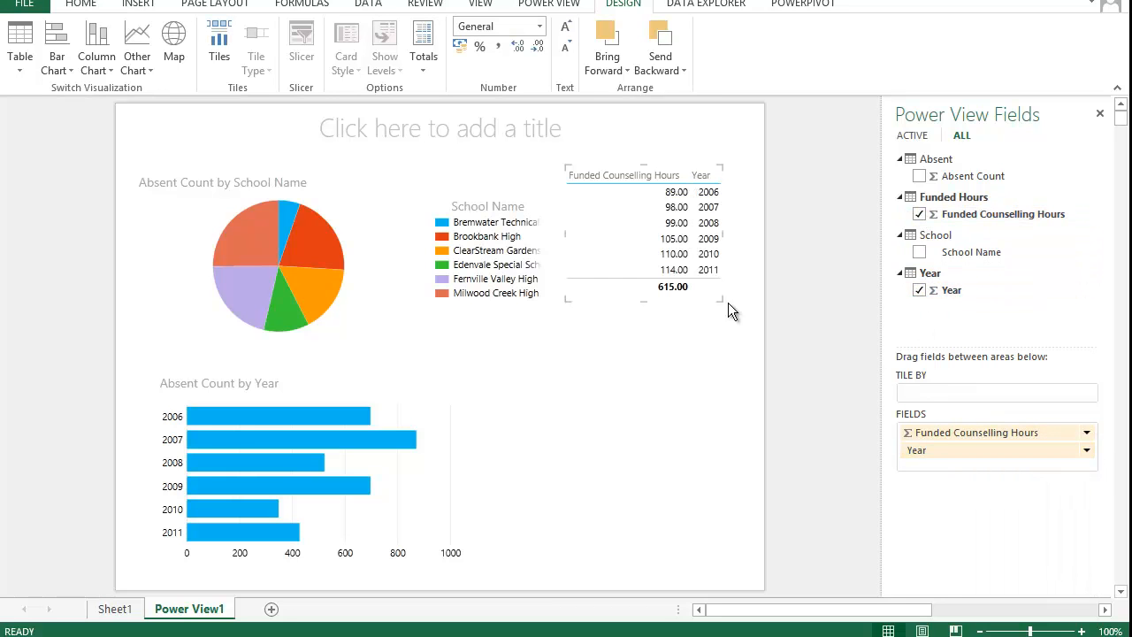
pyautogui.moveTo(627, 311); pyautogui.dragTo(561, 505)
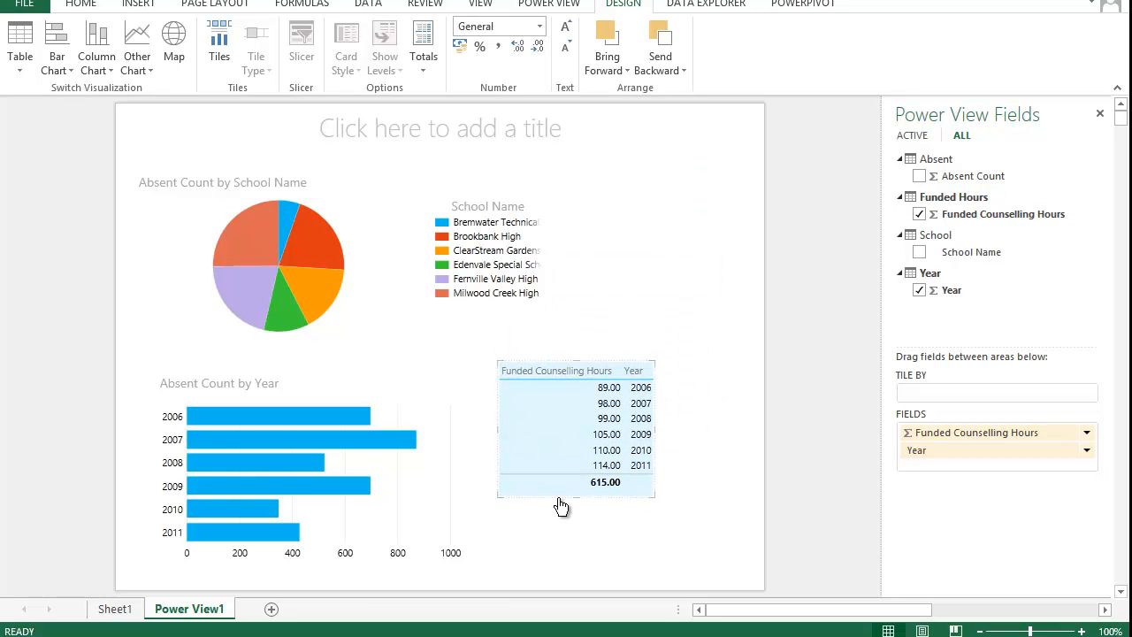
# Enlarge the Funded Counselling Hours table, convert it to a Stacked Column chart and widen it towards the report's edge.
pyautogui.moveTo(656, 497); pyautogui.dragTo(722, 552)
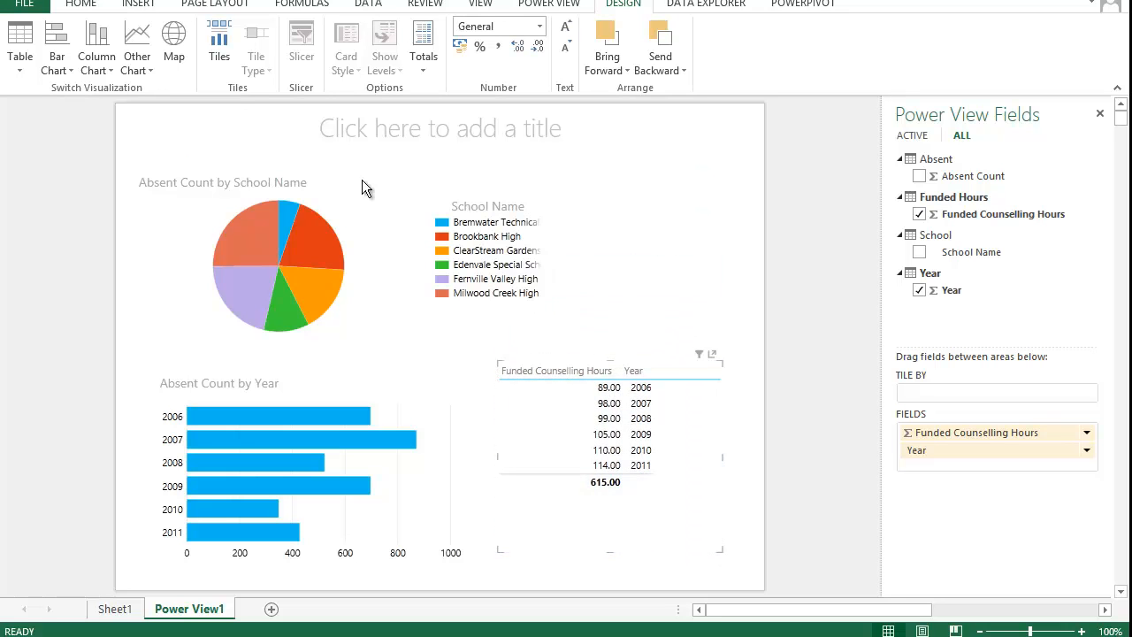
pyautogui.click(96, 44)
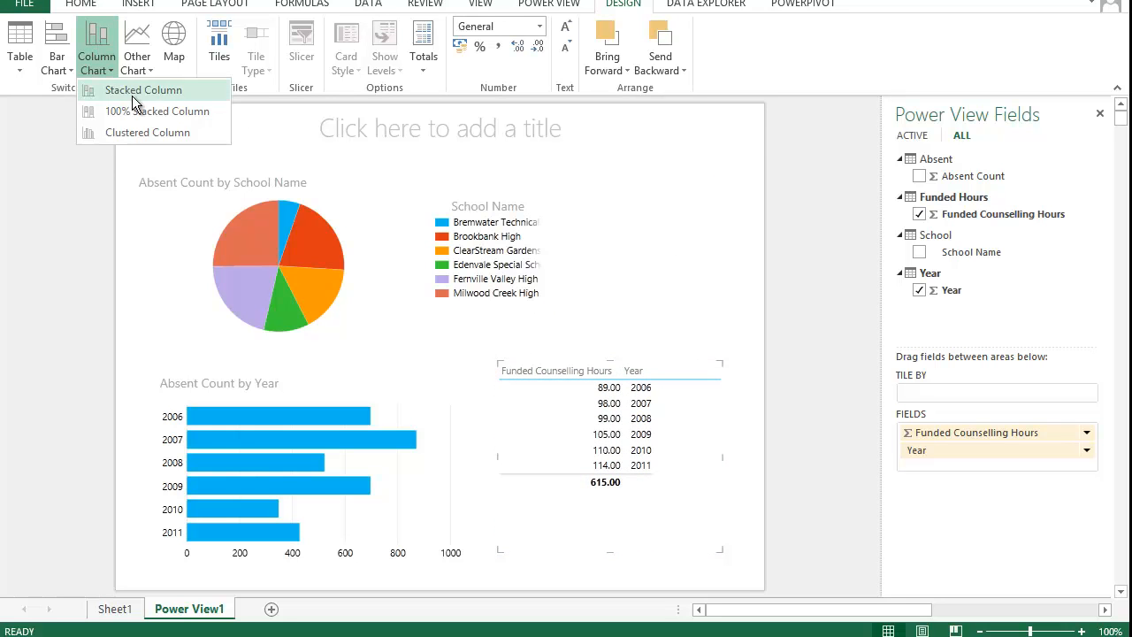
pyautogui.click(104, 91)
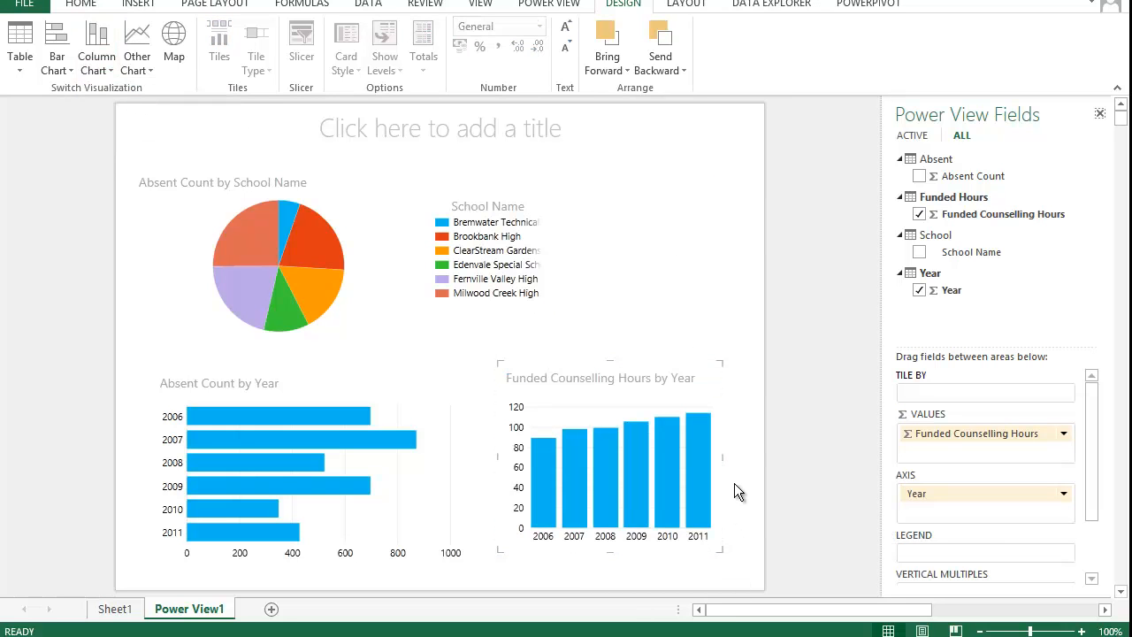
pyautogui.moveTo(722, 456); pyautogui.dragTo(753, 456)
pyautogui.click(706, 278)
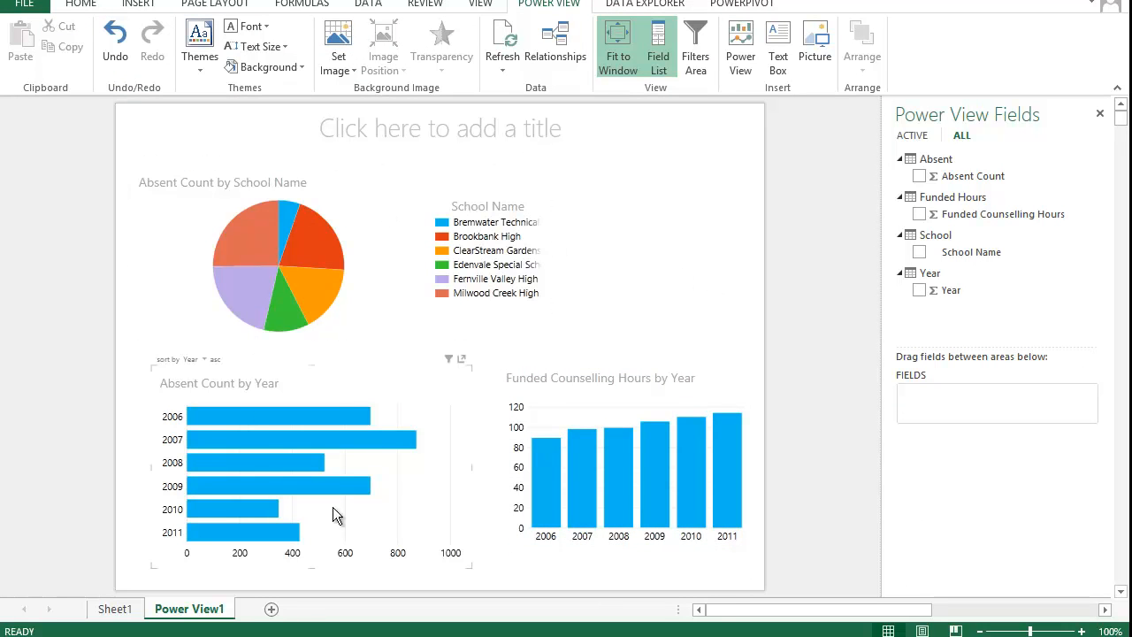
# Highlight the Milwood Creek High slice of the pie chart and examine its share in the two yearly charts.
pyautogui.moveTo(235, 247)
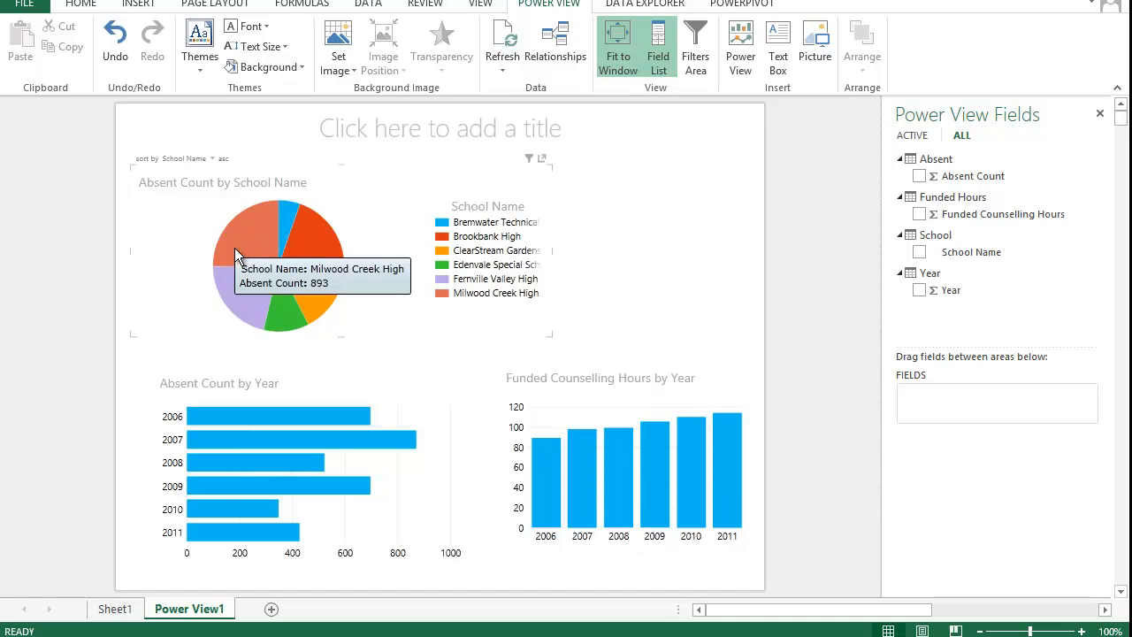
pyautogui.click(248, 239)
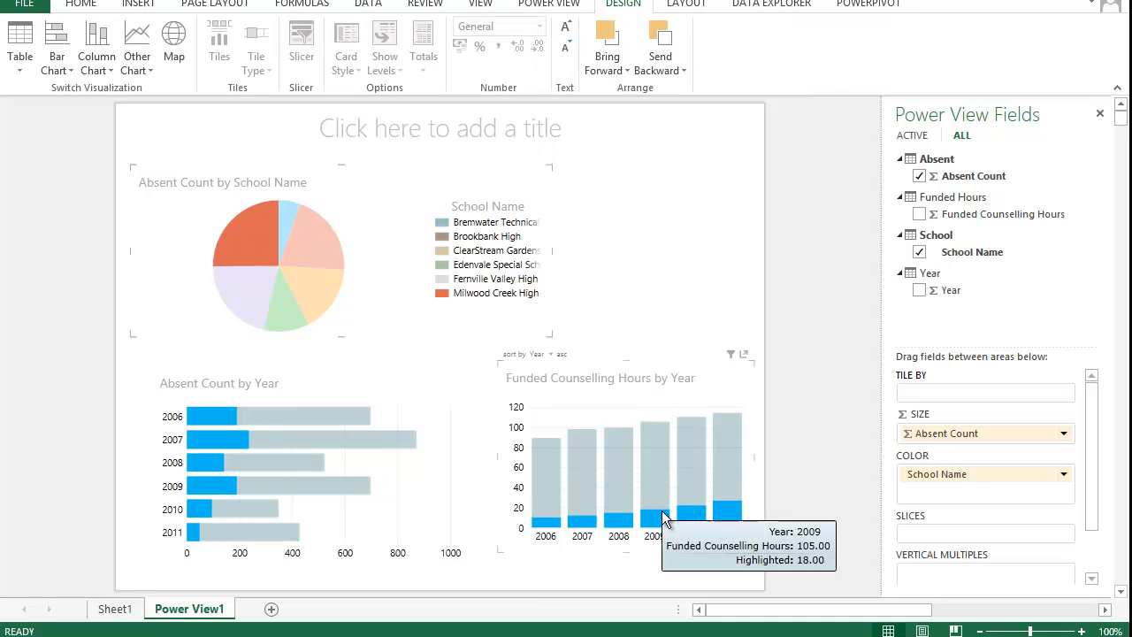
pyautogui.moveTo(262, 240)
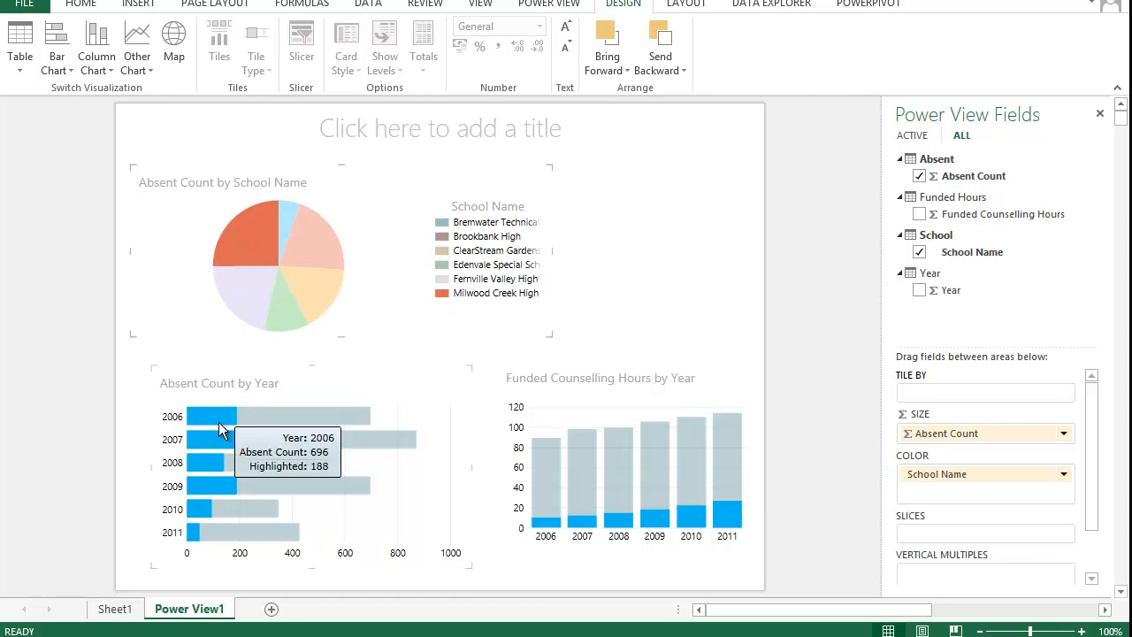
pyautogui.moveTo(194, 541)
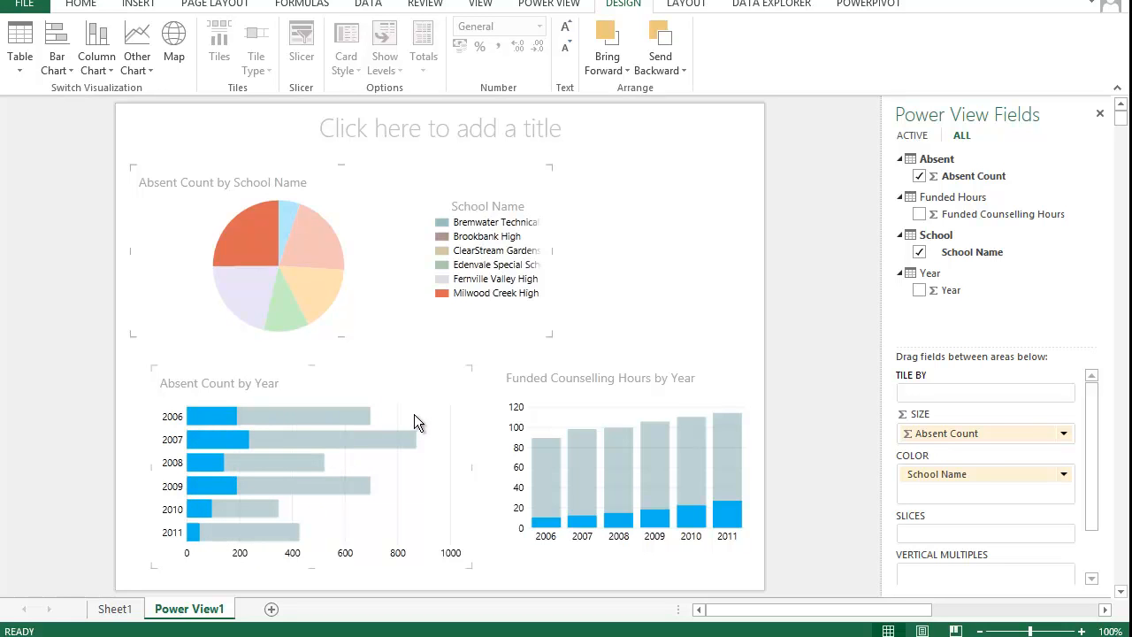
# Add the Edenvale Special School and Brookbank High slices to the pie chart's highlight, compare the yearly charts and clear the highlight.
pyautogui.keyDown('ctrl'); pyautogui.click(280, 320); pyautogui.keyUp('ctrl')
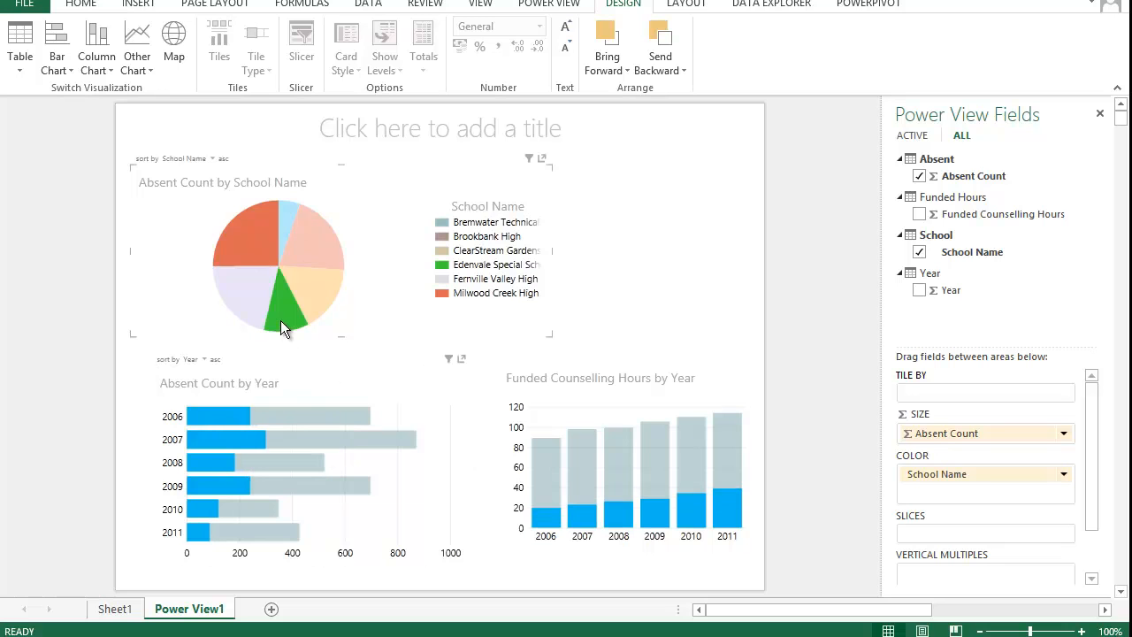
pyautogui.keyDown('ctrl'); pyautogui.click(324, 260); pyautogui.keyUp('ctrl')
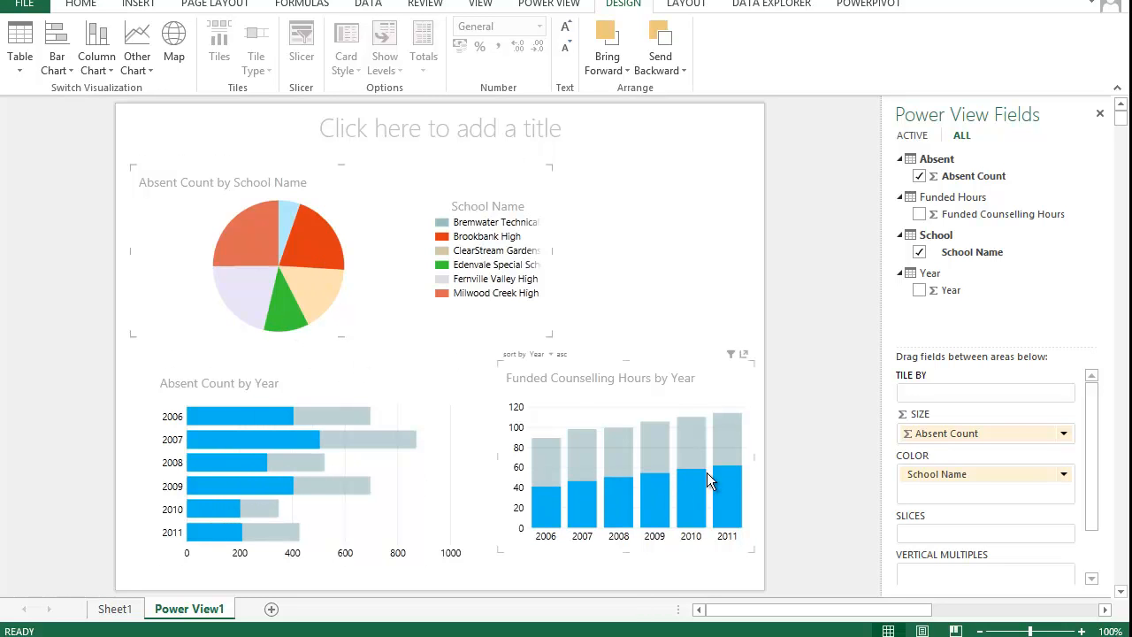
pyautogui.click(399, 302)
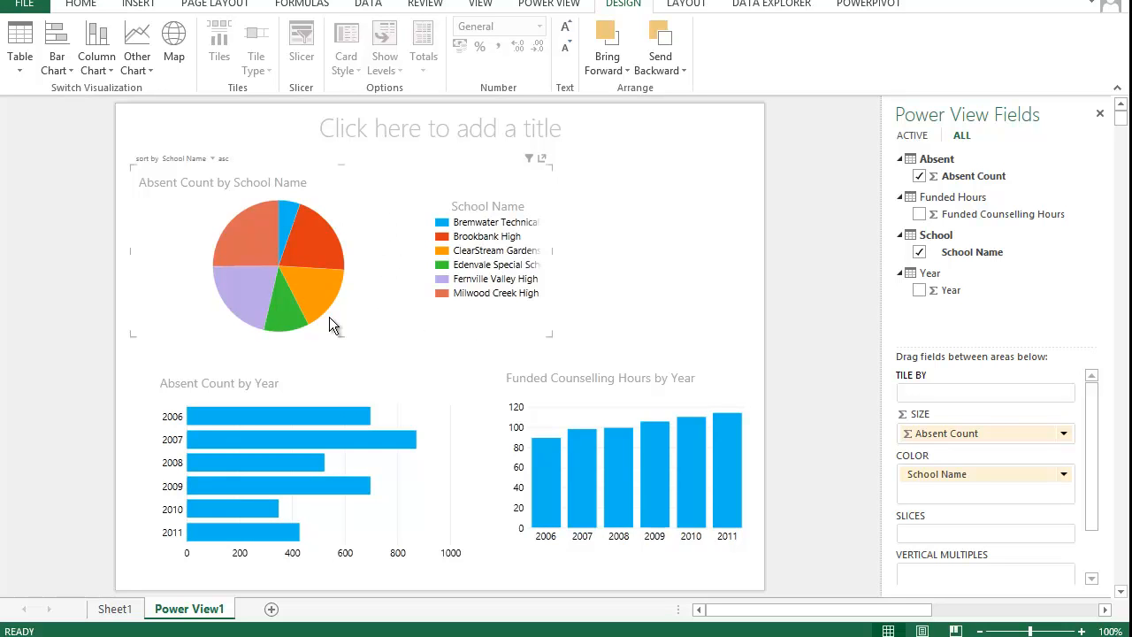
# Highlight the 2011 bar in the Absent Count by Year chart and examine its effect on the other charts.
pyautogui.click(215, 527)
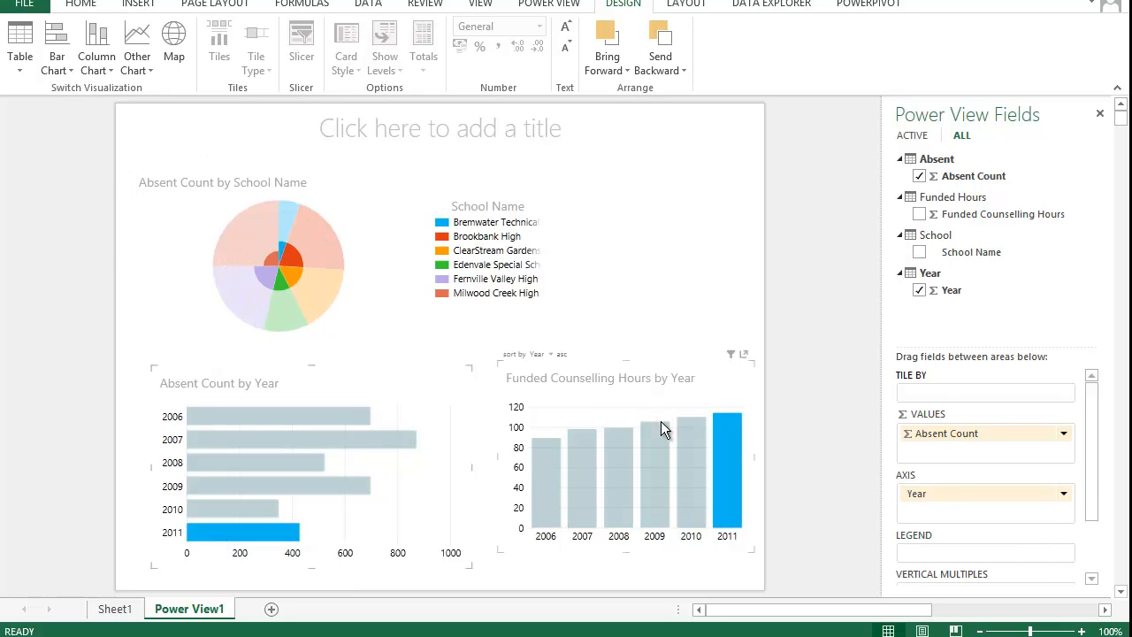
pyautogui.click(365, 252)
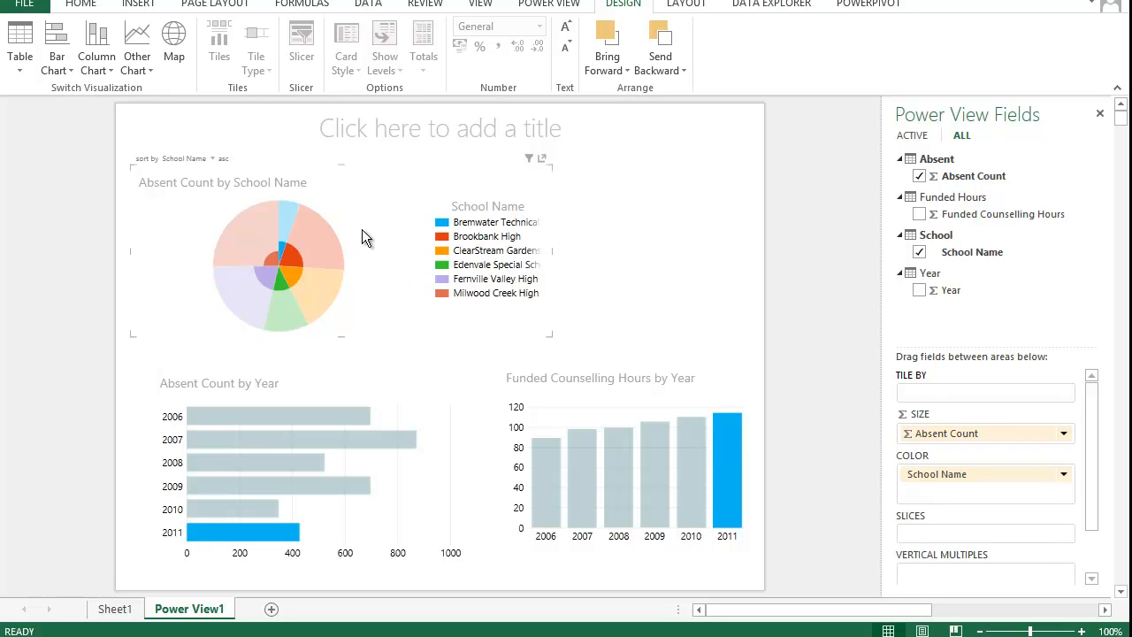
# Insert a new Power View sheet and add a table of Funded Counselling Hours, Absent Count and School Name.
pyautogui.click(148, 8)
pyautogui.click(594, 40)
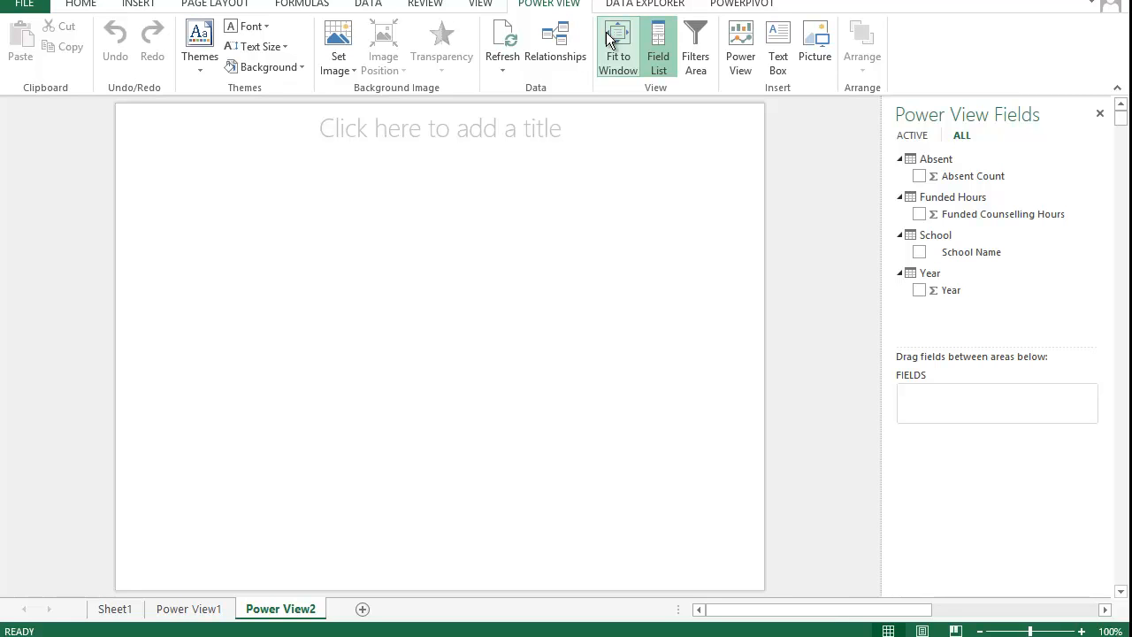
pyautogui.click(608, 37)
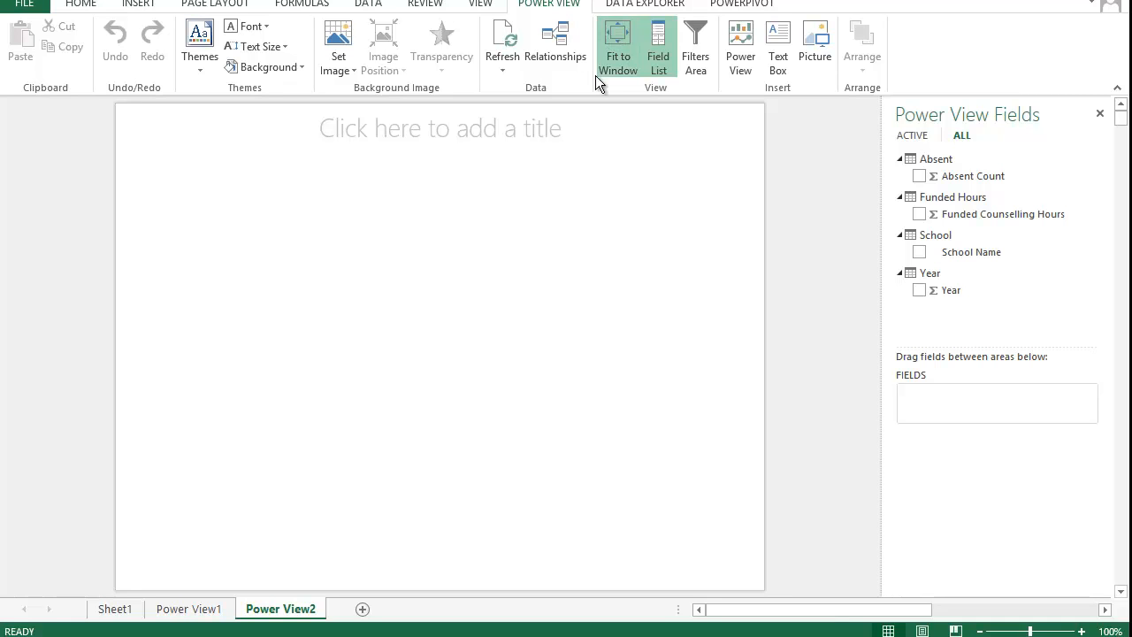
pyautogui.click(919, 216)
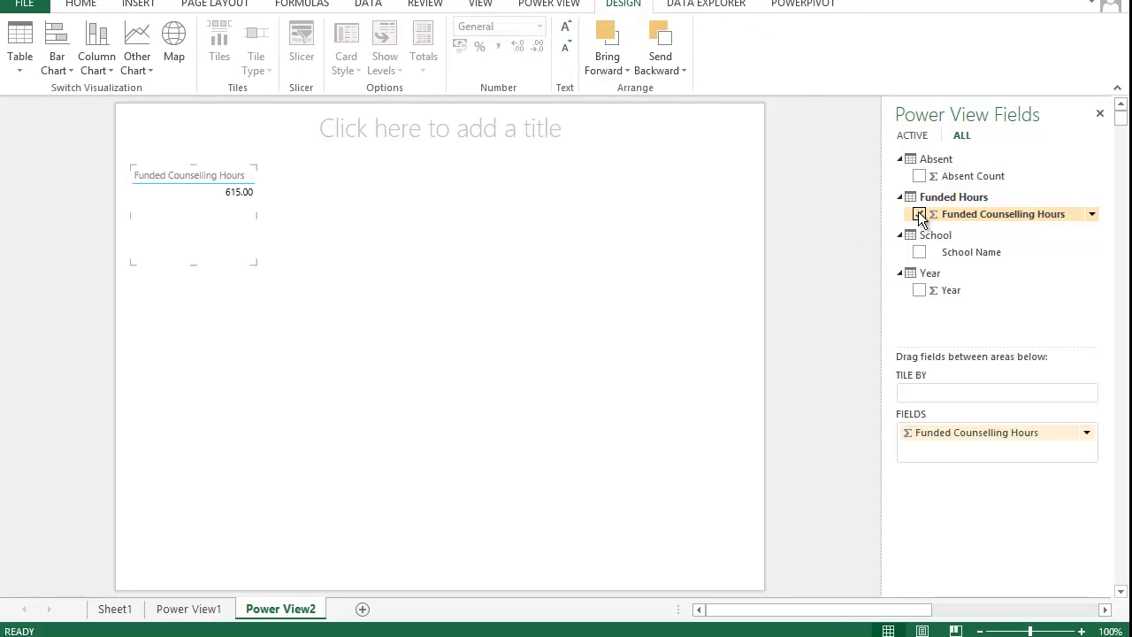
pyautogui.click(920, 177)
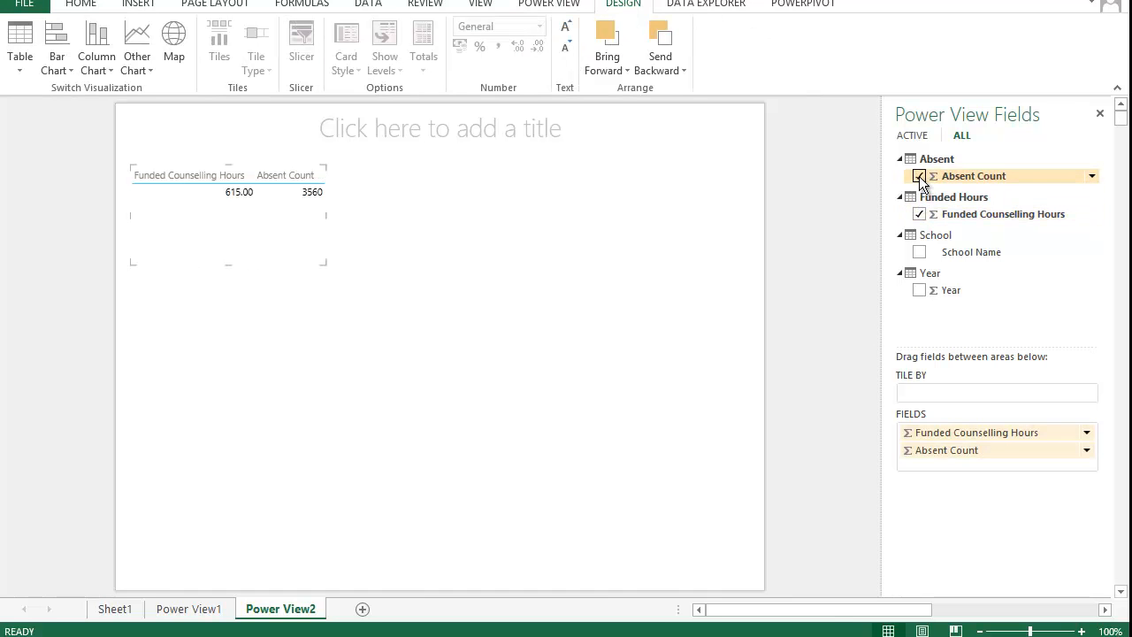
pyautogui.click(919, 252)
# Convert the table to a Scatter chart and enlarge it to fill most of the report page.
pyautogui.click(131, 70)
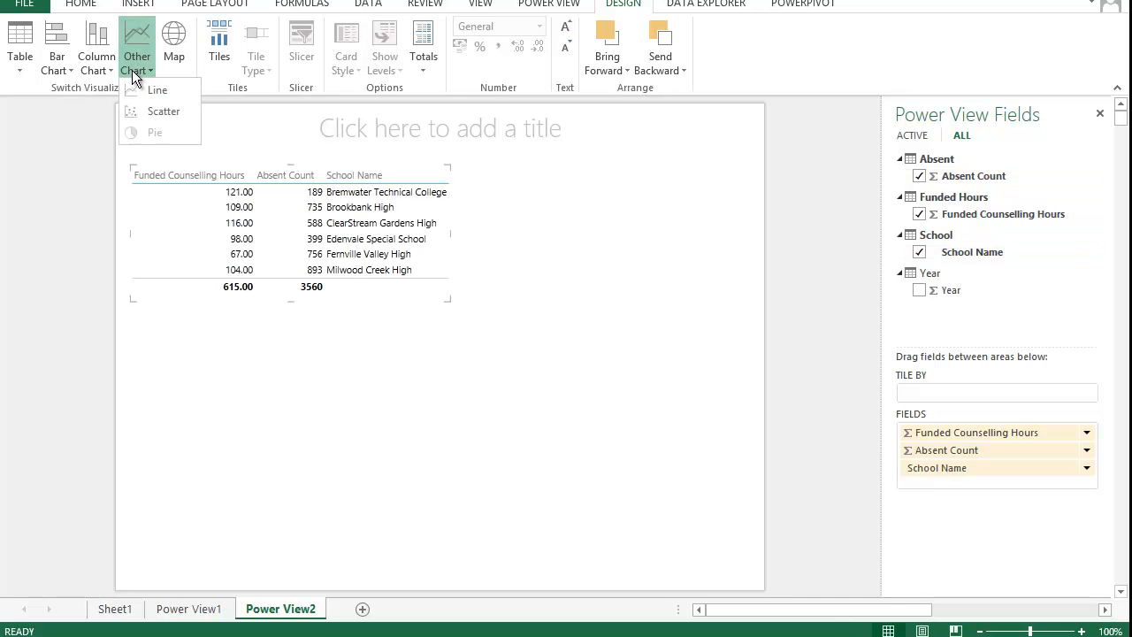
pyautogui.click(159, 112)
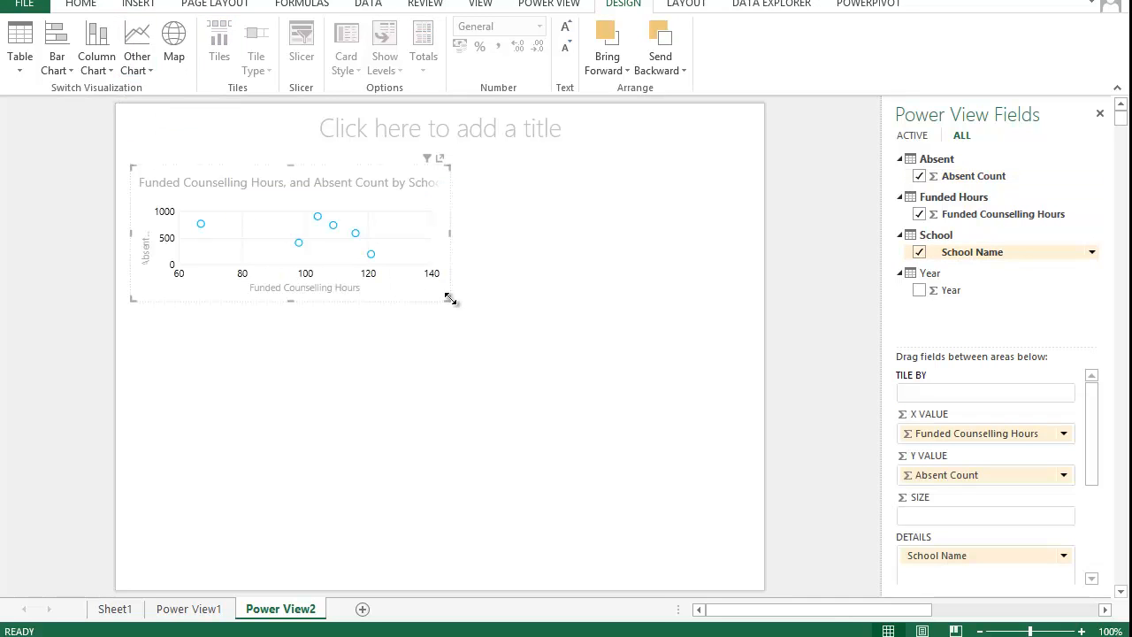
pyautogui.click(467, 316)
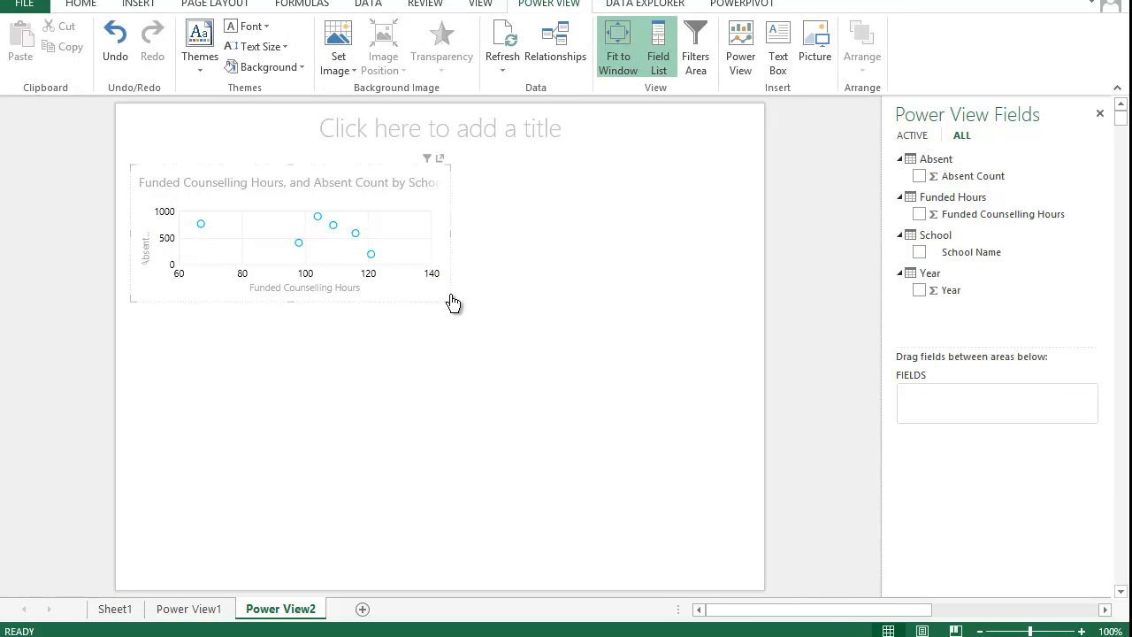
pyautogui.moveTo(448, 299); pyautogui.dragTo(737, 565)
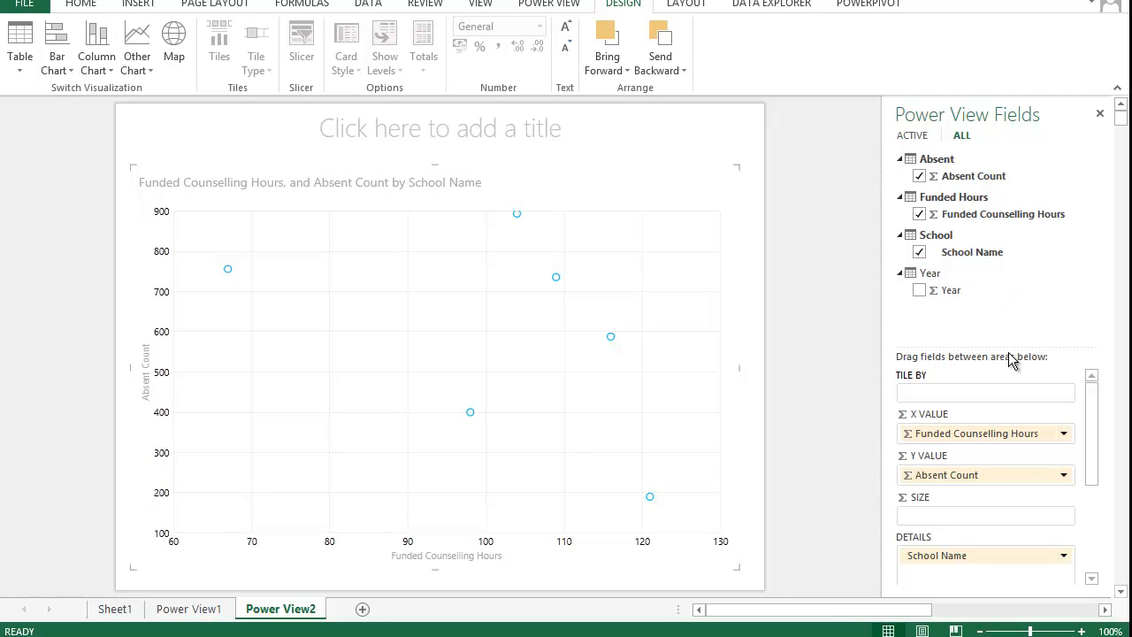
# Set Year as the scatter chart's play axis and Funded Counselling Hours as its bubble size.
pyautogui.moveTo(1091, 451); pyautogui.dragTo(1096, 547)
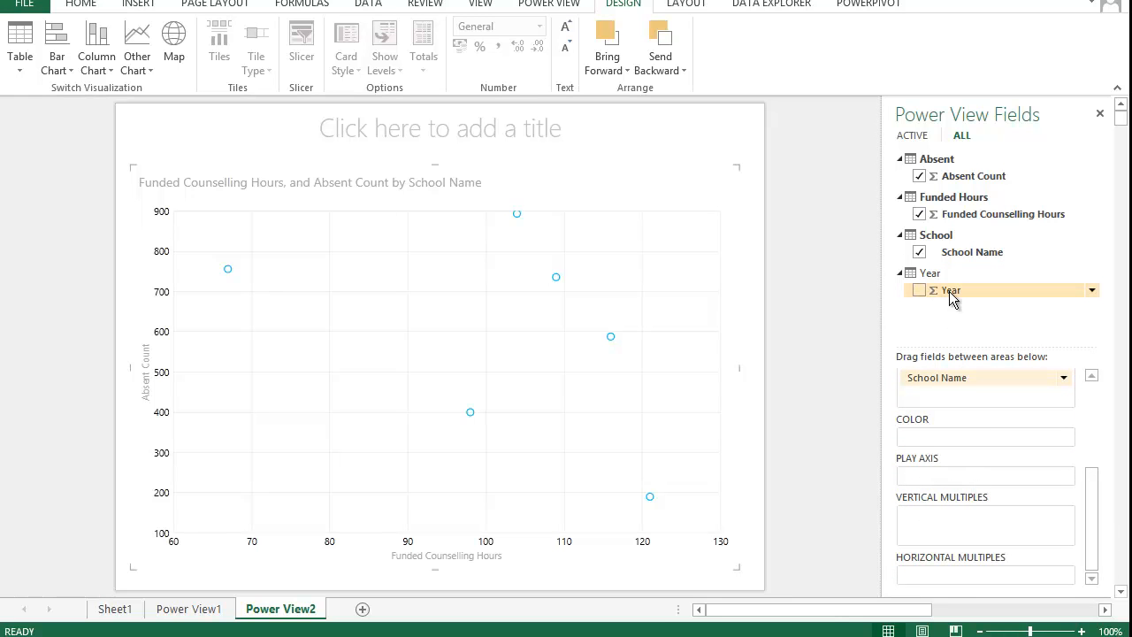
pyautogui.moveTo(949, 291); pyautogui.dragTo(941, 470)
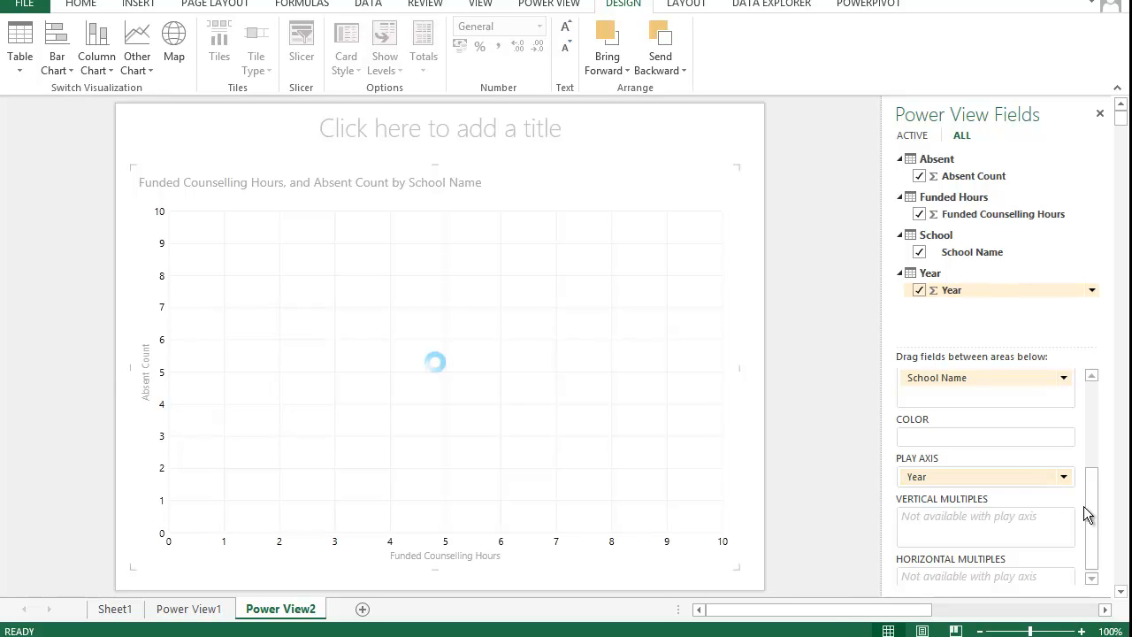
pyautogui.moveTo(1094, 515); pyautogui.dragTo(1102, 433)
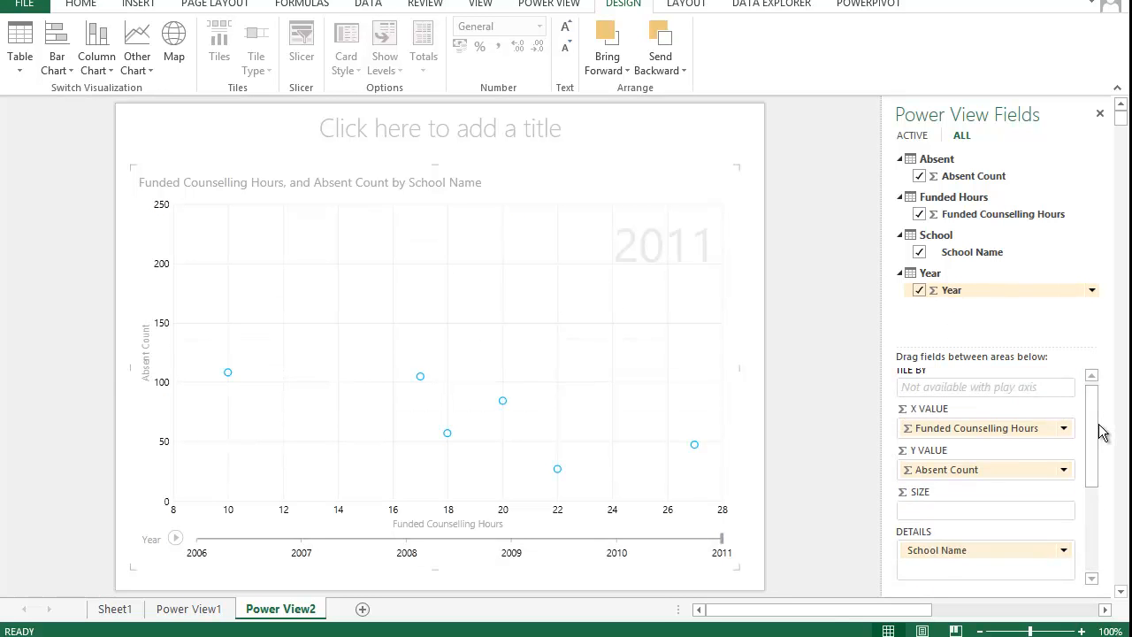
pyautogui.moveTo(1007, 211); pyautogui.dragTo(990, 511)
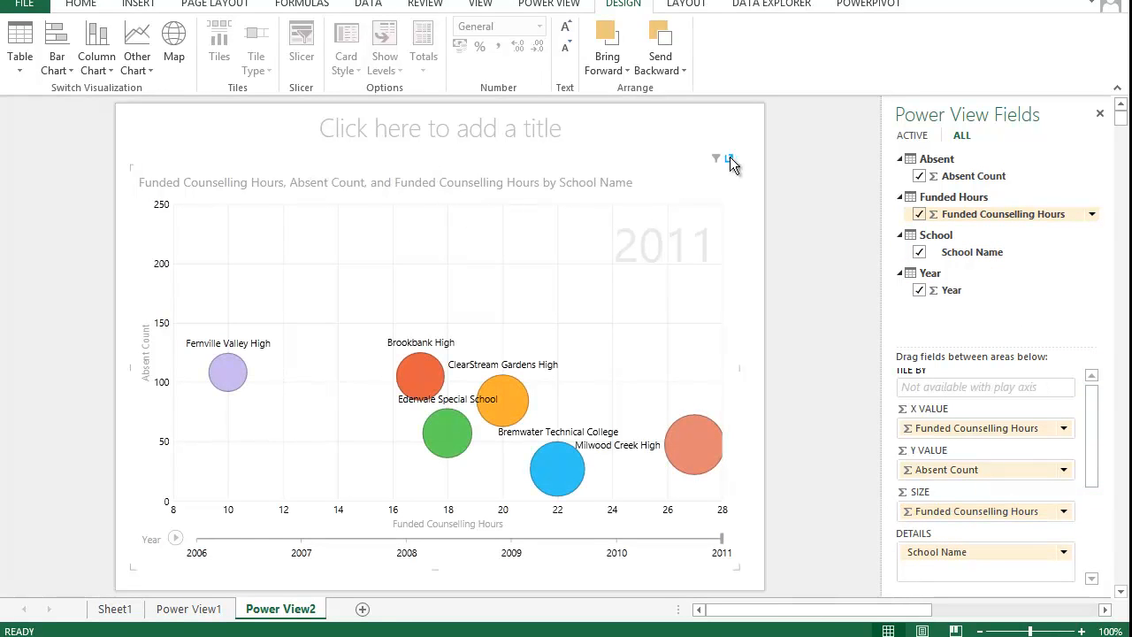
# Pop out the bubble chart, inspect its bubbles and play the animation through the years.
pyautogui.click(729, 158)
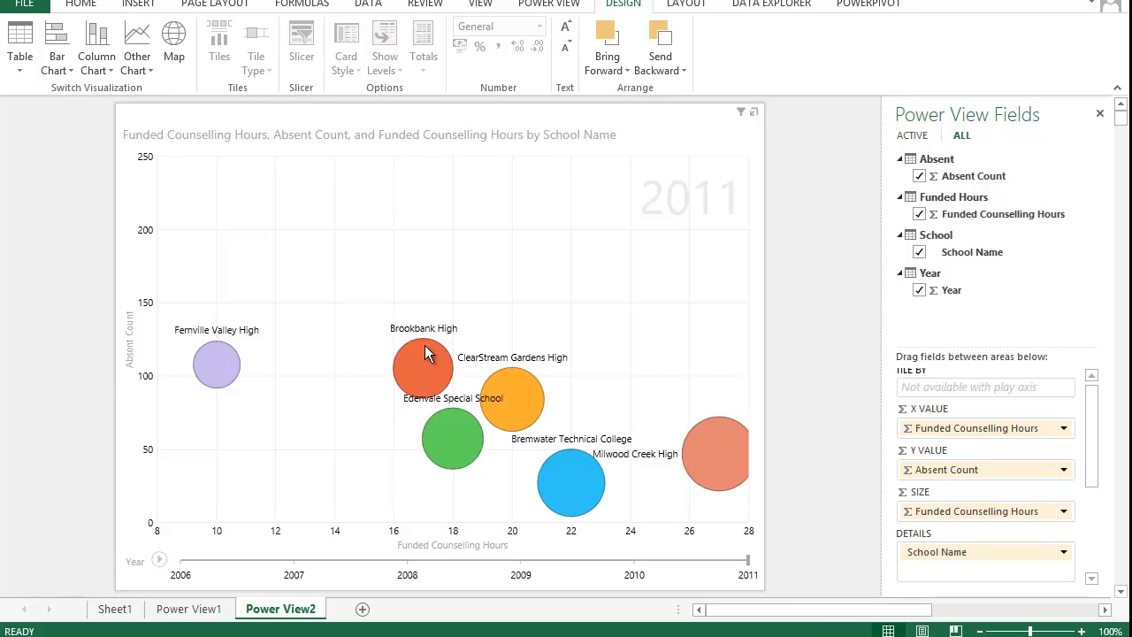
pyautogui.moveTo(424, 345)
pyautogui.moveTo(234, 375)
pyautogui.moveTo(748, 561); pyautogui.dragTo(803, 571)
pyautogui.click(160, 560)
# Highlight the Fernville Valley High, Brookbank High and Milwood Creek High bubbles in turn to examine each school's path over the years.
pyautogui.click(217, 368)
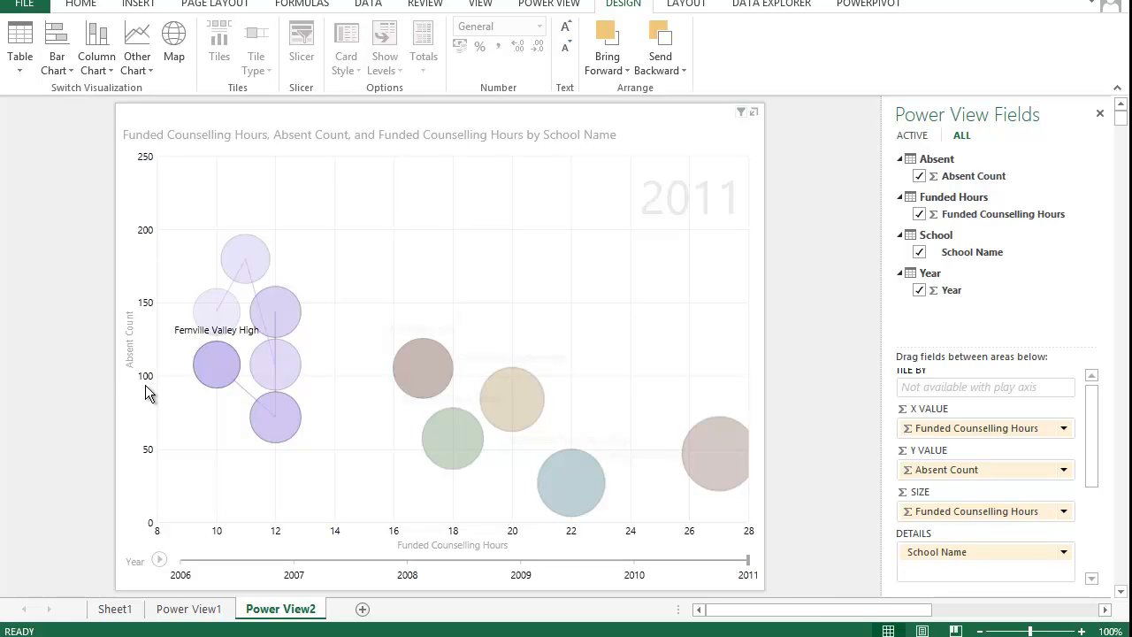
pyautogui.click(424, 370)
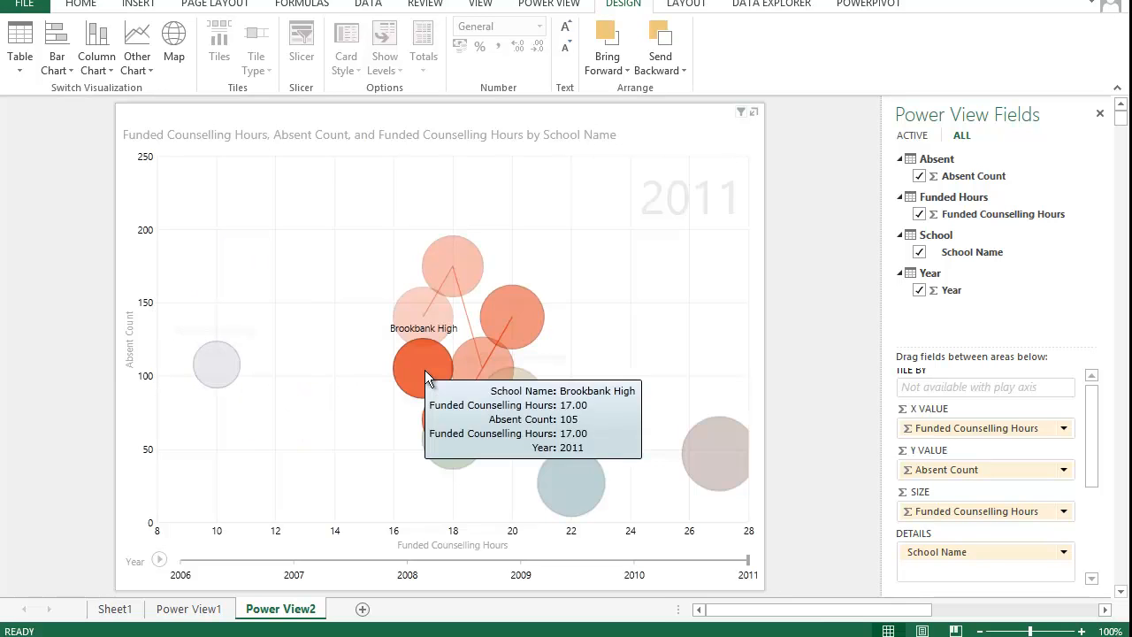
pyautogui.click(714, 449)
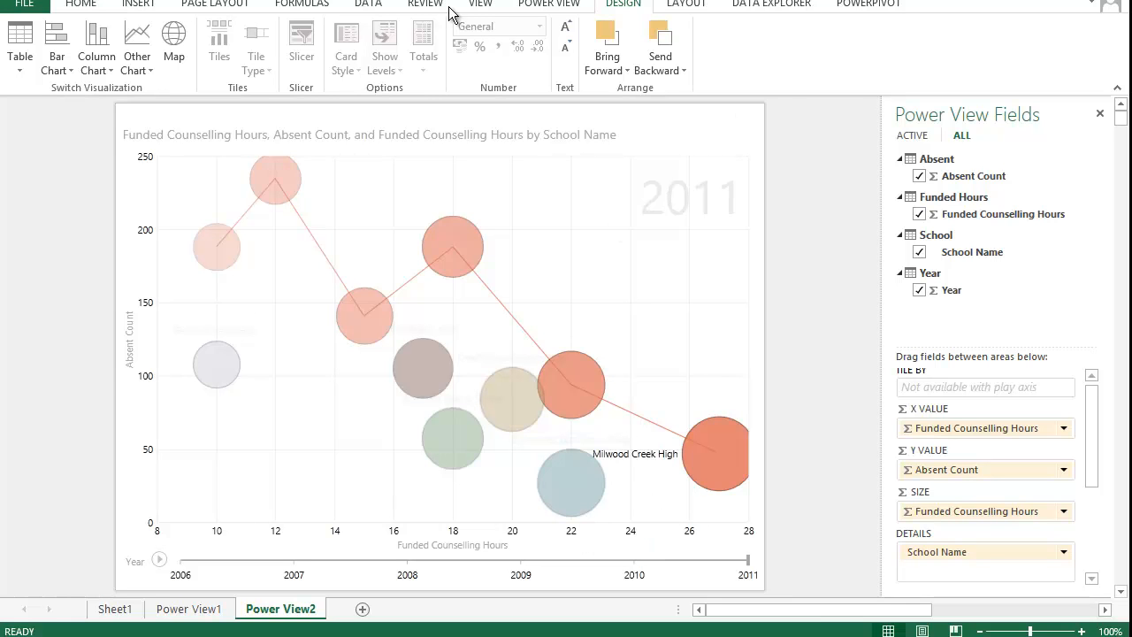
# Insert another blank Power View sheet in the workbook.
pyautogui.click(148, 5)
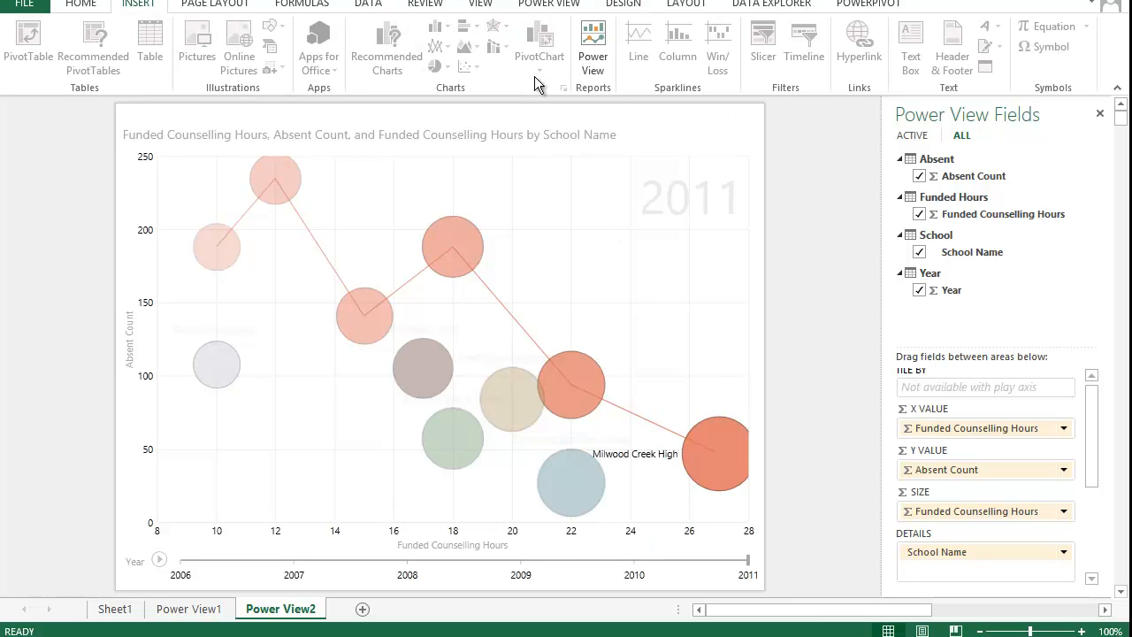
pyautogui.click(603, 44)
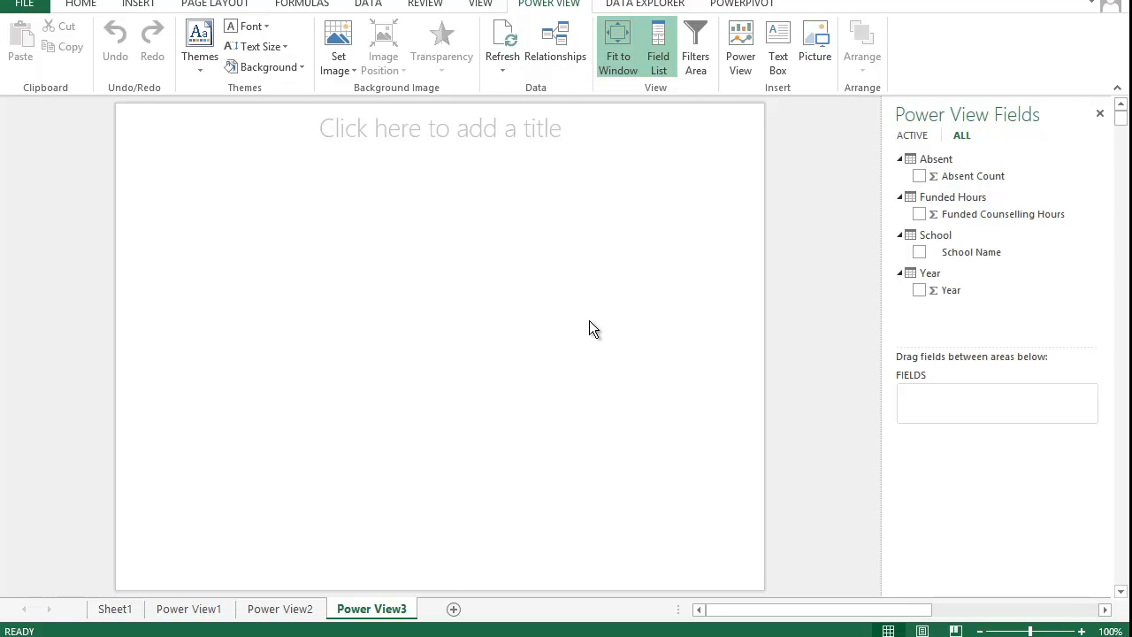
# Switch to the PowerPivot window, show the tables in Data View and start an import from an Excel file.
pyautogui.moveTo(367, 635)
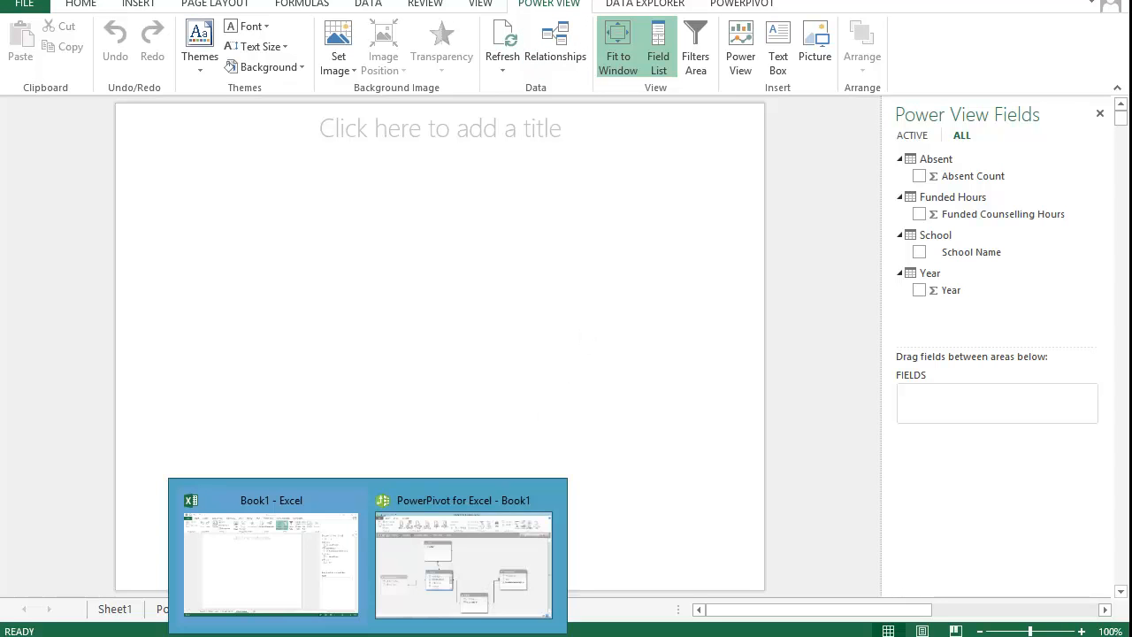
pyautogui.click(428, 548)
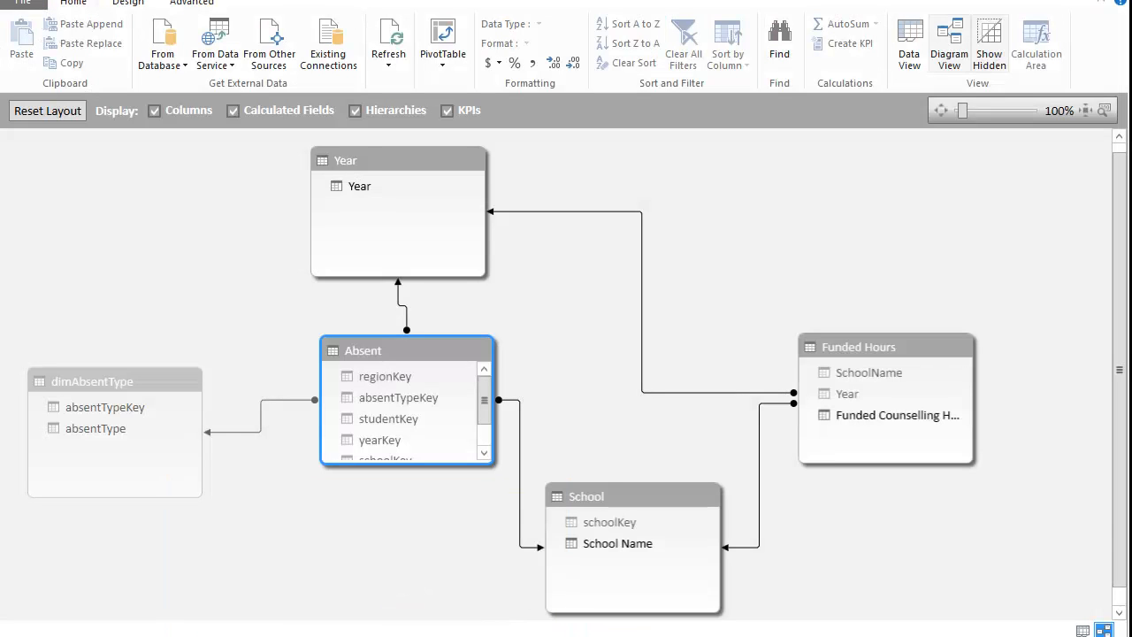
pyautogui.click(1082, 630)
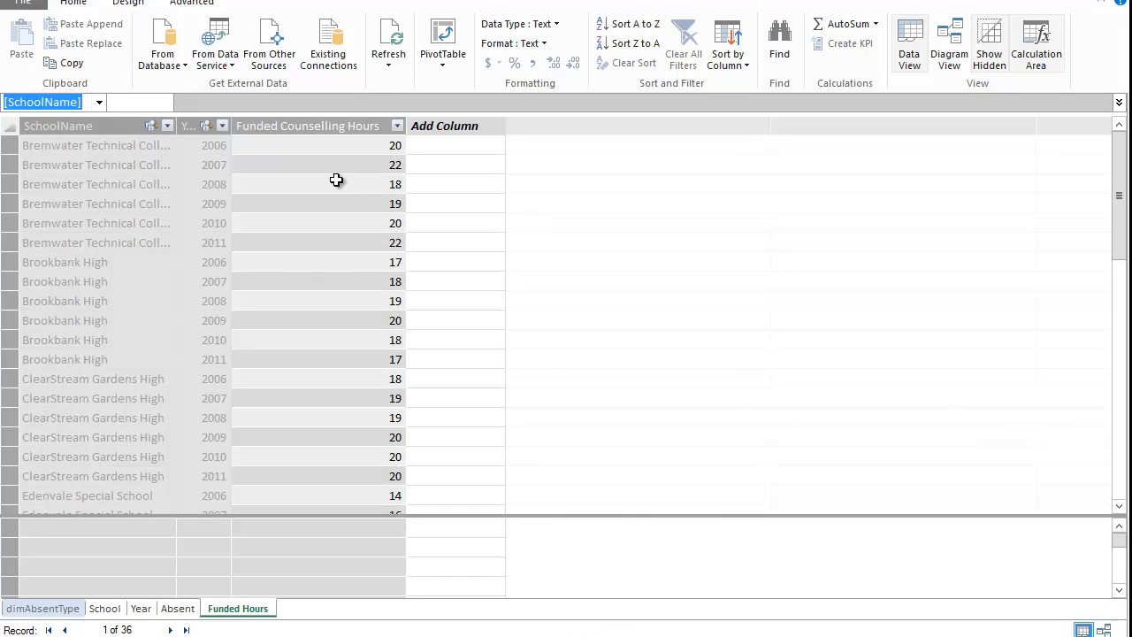
pyautogui.click(269, 62)
pyautogui.moveTo(776, 240); pyautogui.dragTo(787, 434)
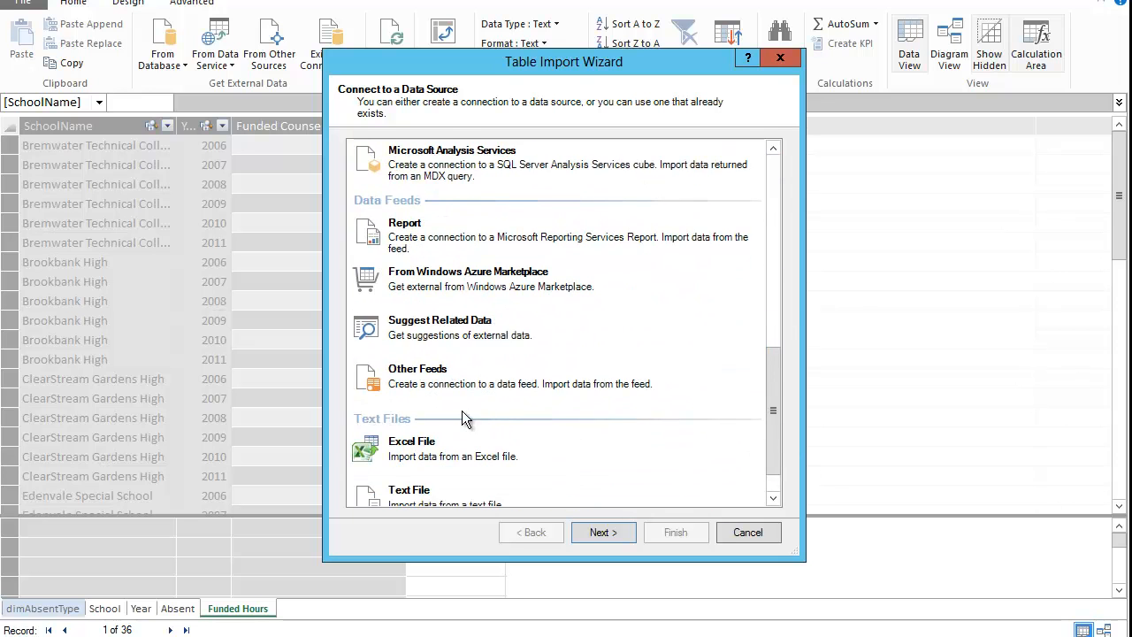
pyautogui.click(429, 442)
pyautogui.click(609, 535)
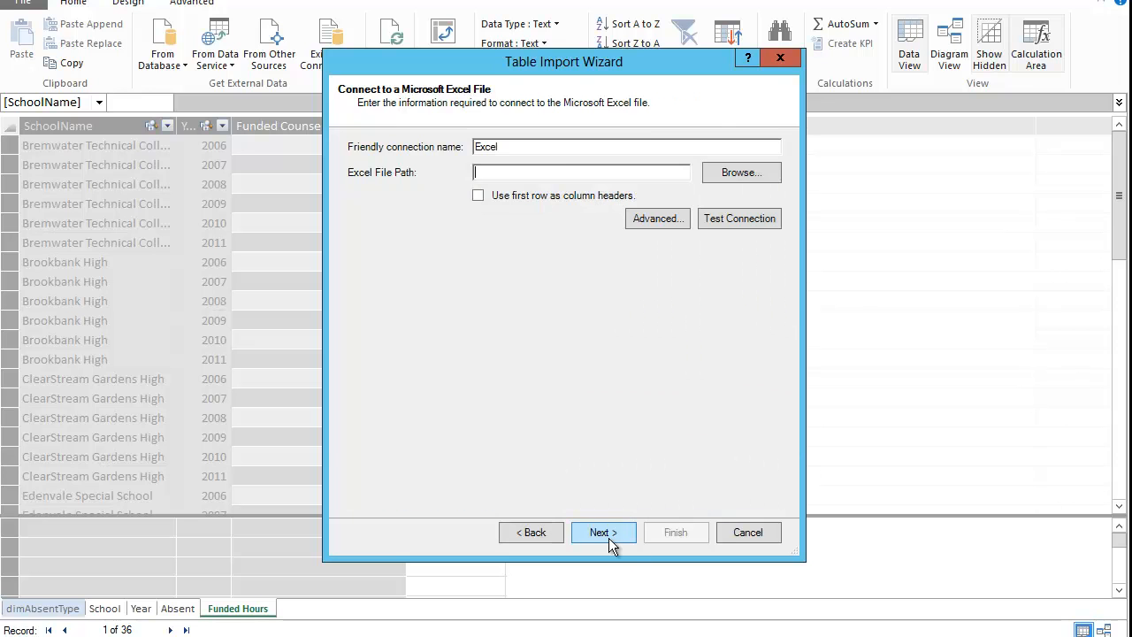
# Choose the LatLongData workbook as the import source and use its first row as column headers.
pyautogui.click(723, 175)
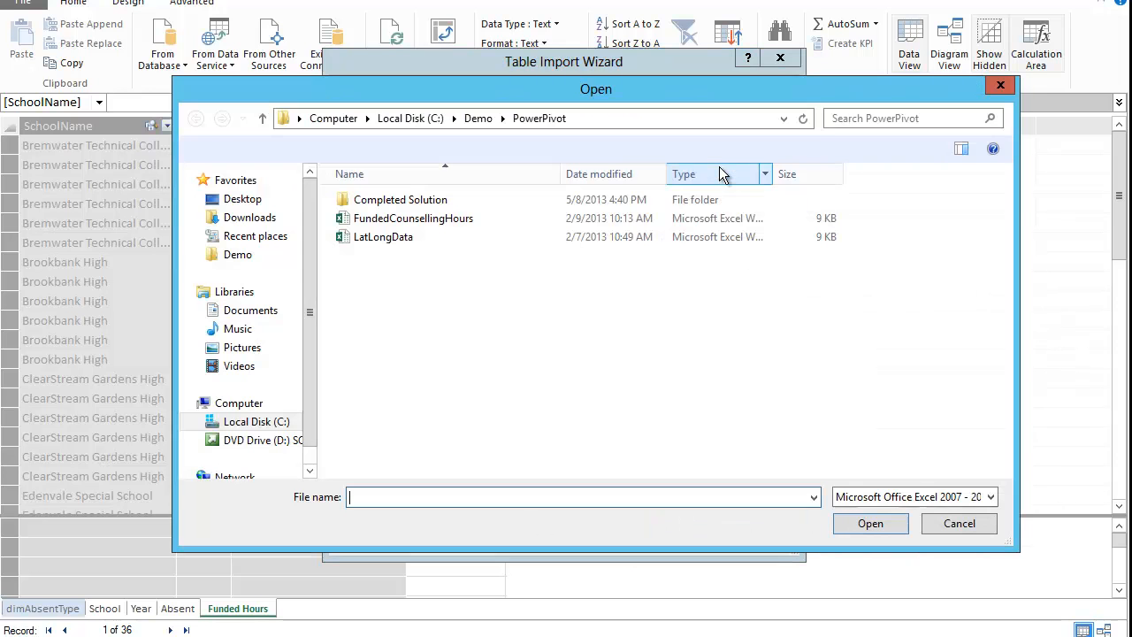
pyautogui.doubleClick(378, 238)
pyautogui.click(478, 197)
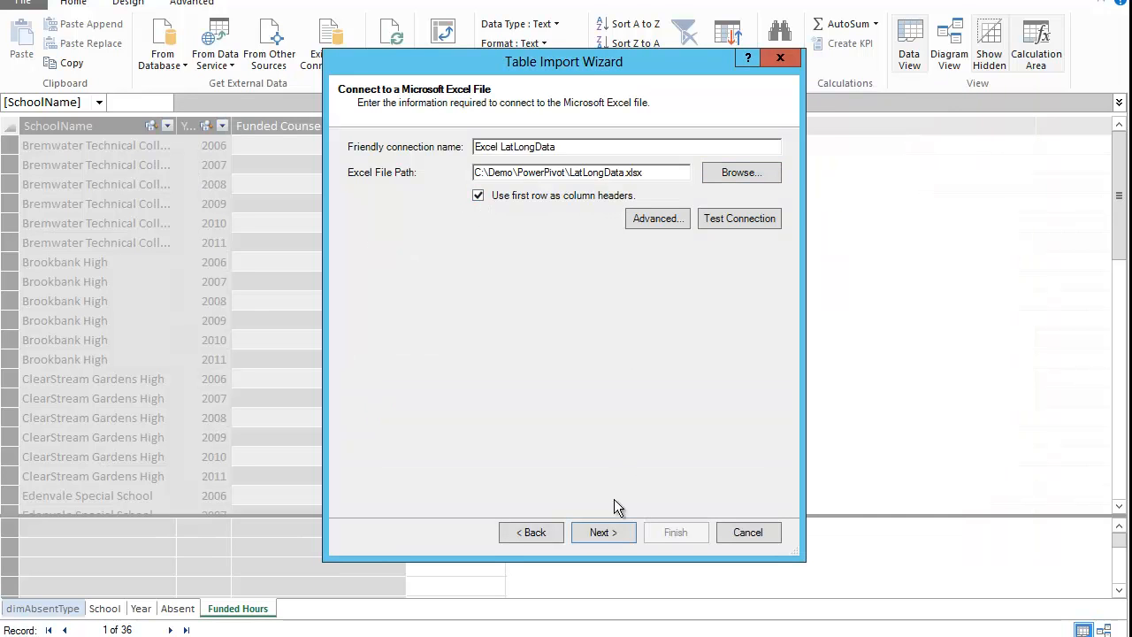
# Give the Sheet1$ source table the friendly name Location Data and complete its import.
pyautogui.click(606, 529)
pyautogui.click(579, 203)
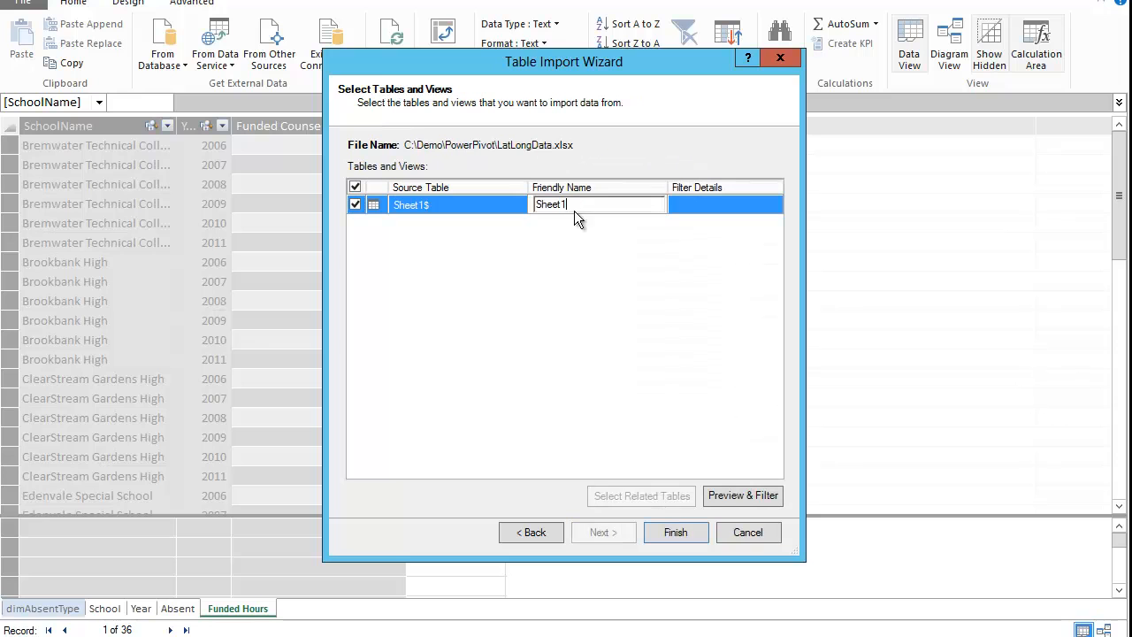
pyautogui.hotkey('ctrl', 'a')
pyautogui.write('Location Data')
pyautogui.click(676, 532)
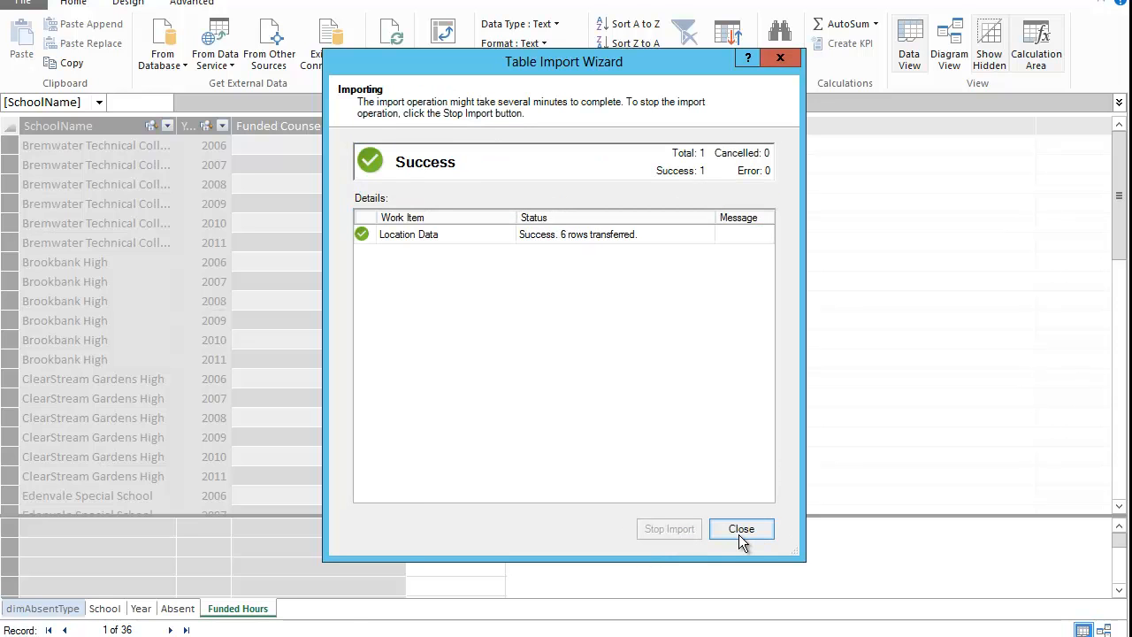
pyautogui.press('Return')
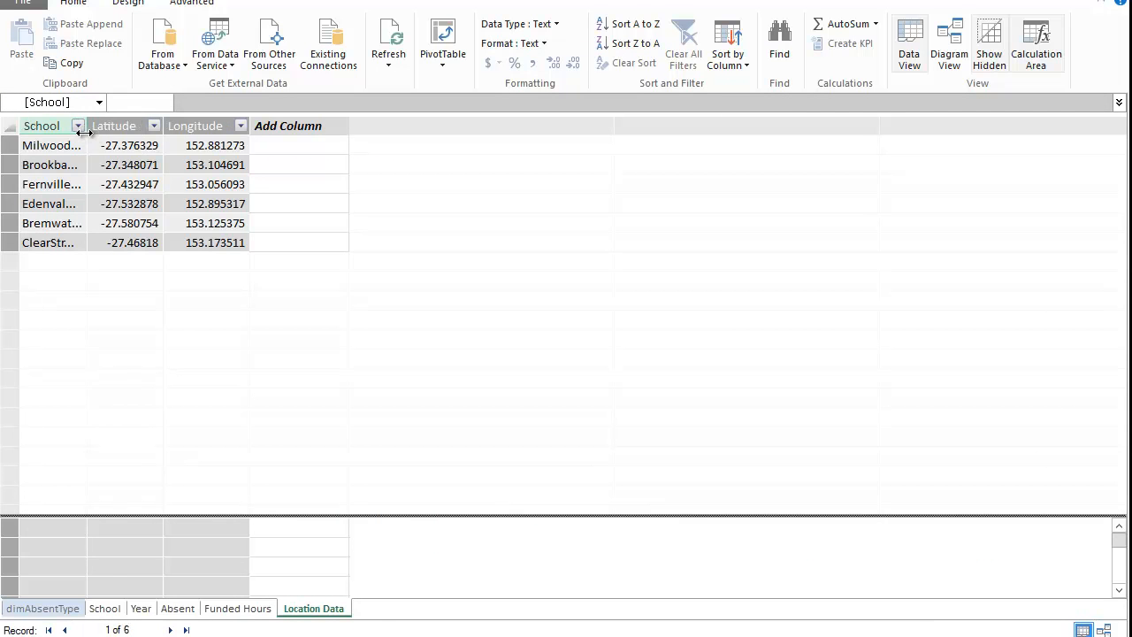
# Widen the School column of the Location Data table and show the data model in Diagram View.
pyautogui.moveTo(86, 126); pyautogui.dragTo(170, 127)
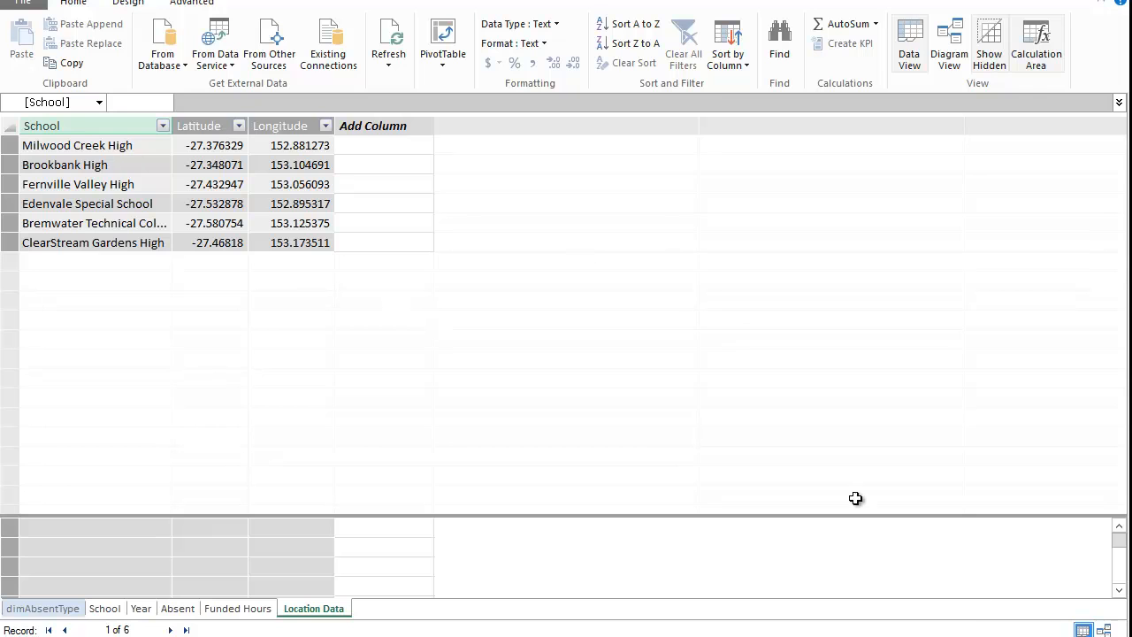
pyautogui.click(1103, 629)
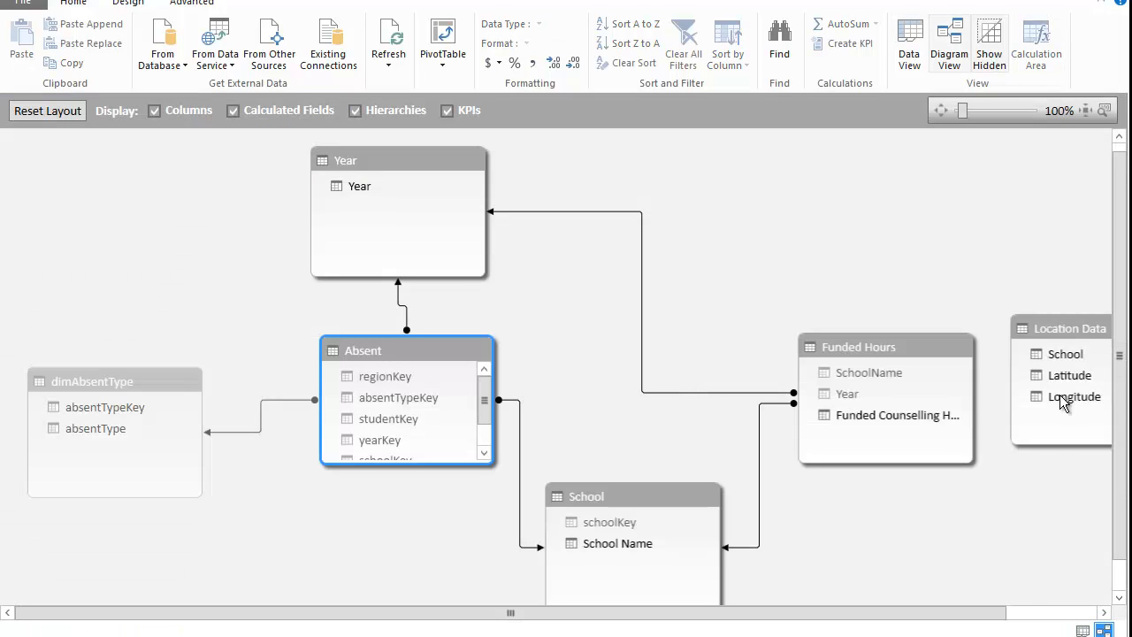
# Relate the School column of Location Data to School Name in the School table and hide that School column from client tools.
pyautogui.moveTo(1075, 328); pyautogui.dragTo(660, 546)
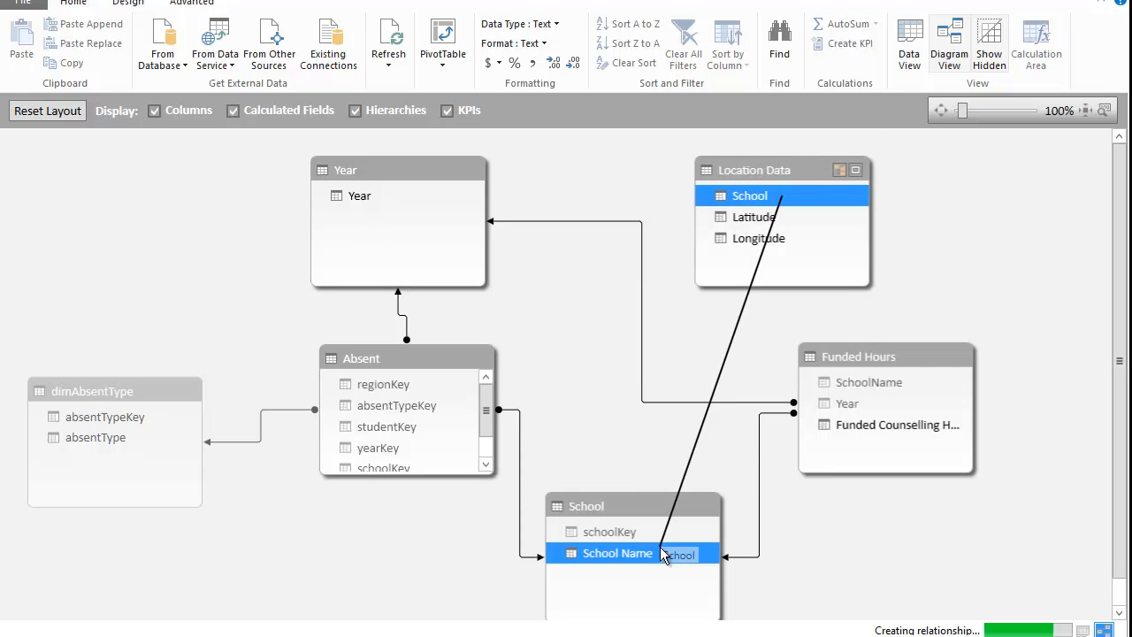
pyautogui.rightClick(802, 201)
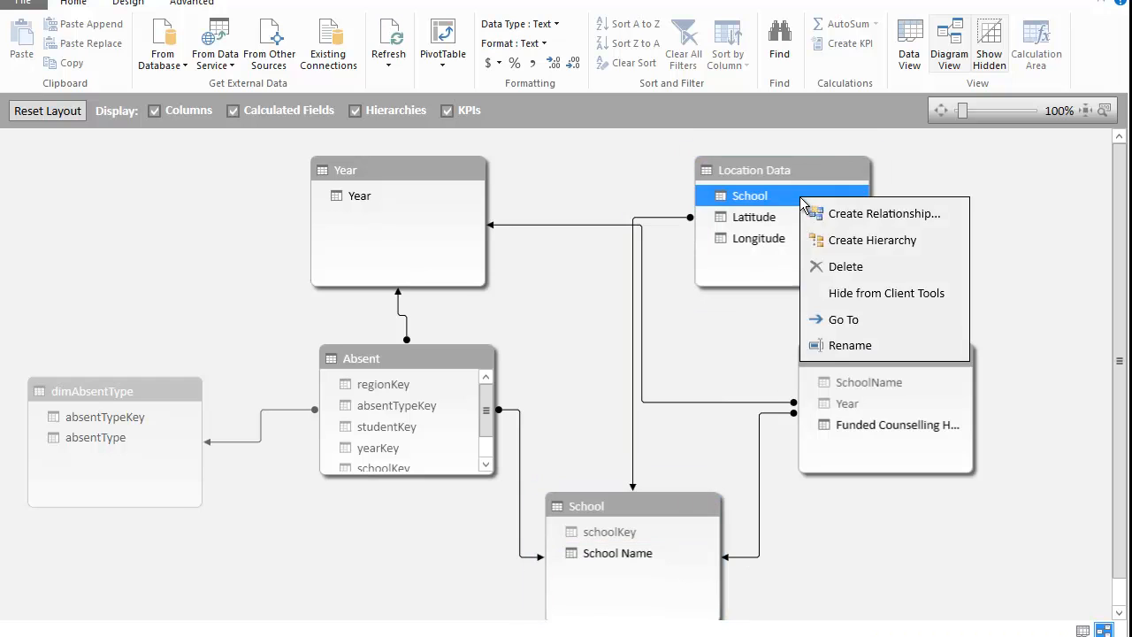
pyautogui.click(828, 292)
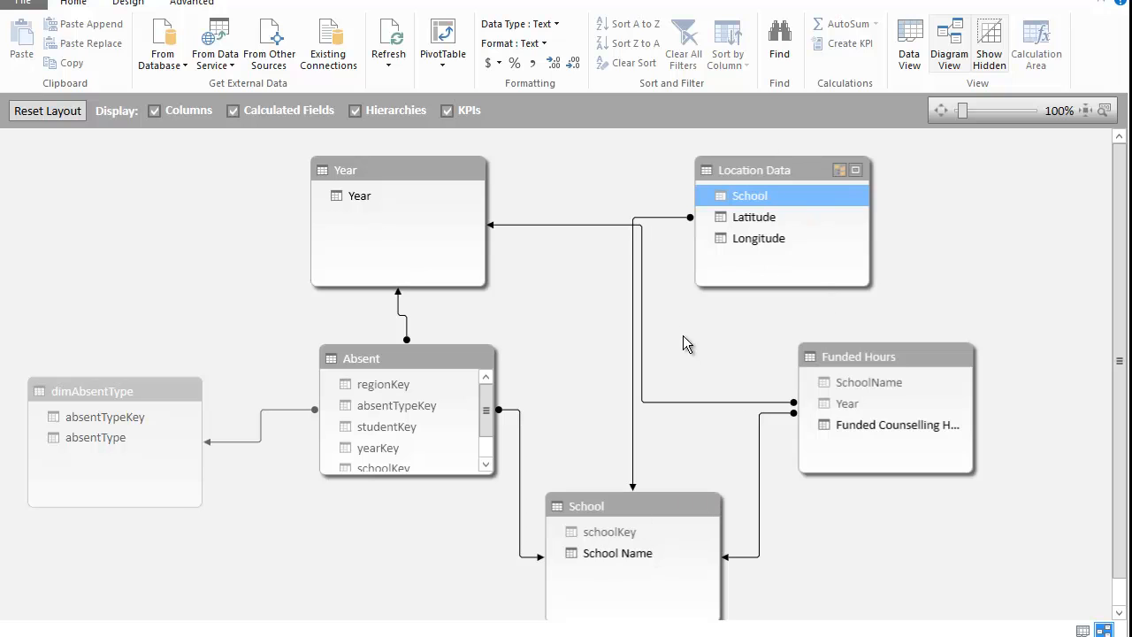
pyautogui.click(658, 216)
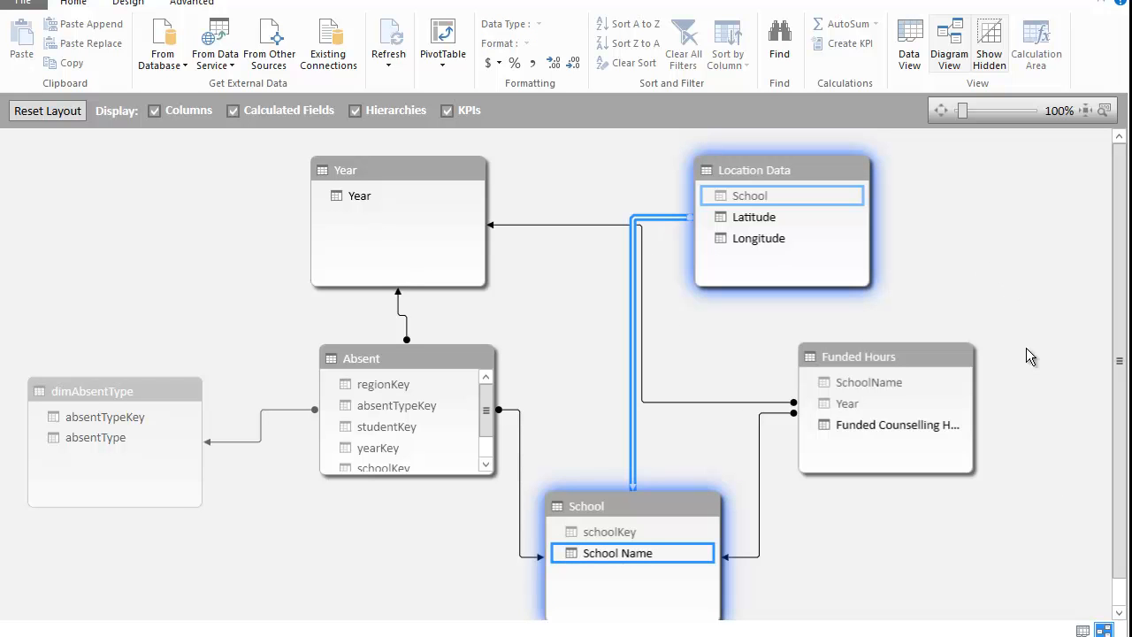
# Return to the Book1 workbook in Excel and apply the data model changes to the Power View3 sheet.
pyautogui.moveTo(363, 631)
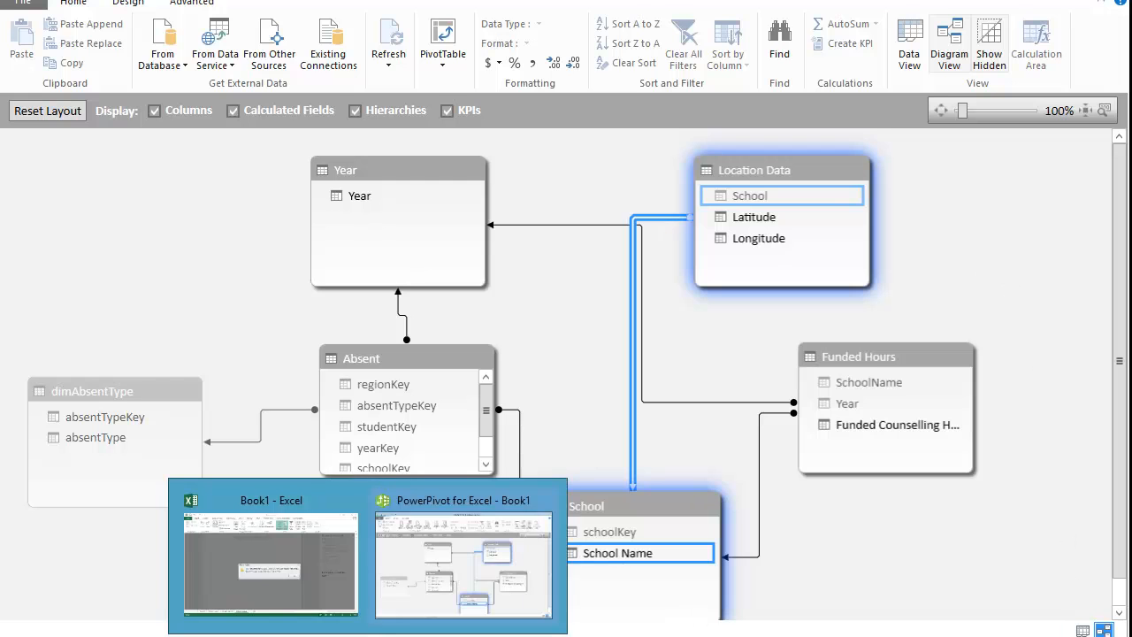
pyautogui.click(285, 560)
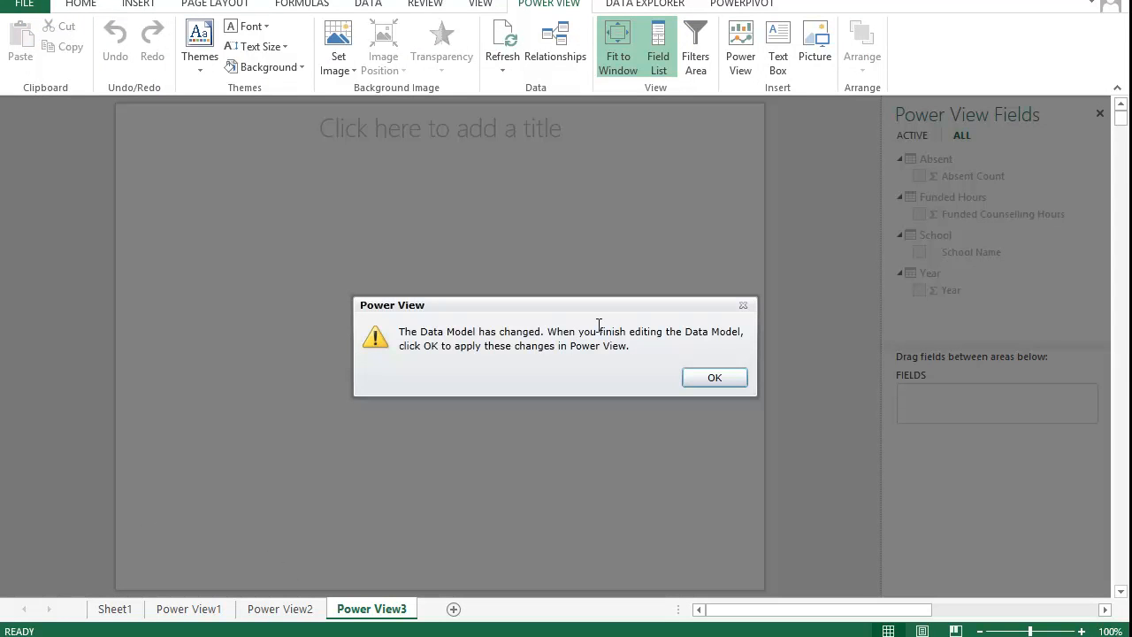
pyautogui.click(713, 378)
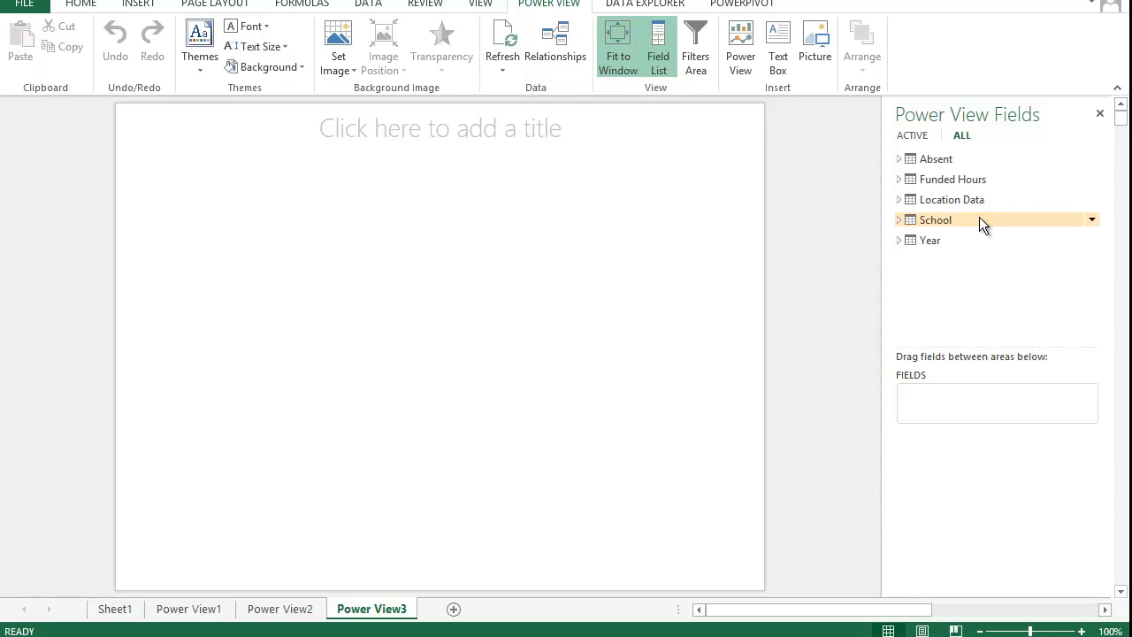
# Add a map of Absent Count by School Name to the Power View3 sheet and enlarge it to fill the canvas.
pyautogui.click(898, 219)
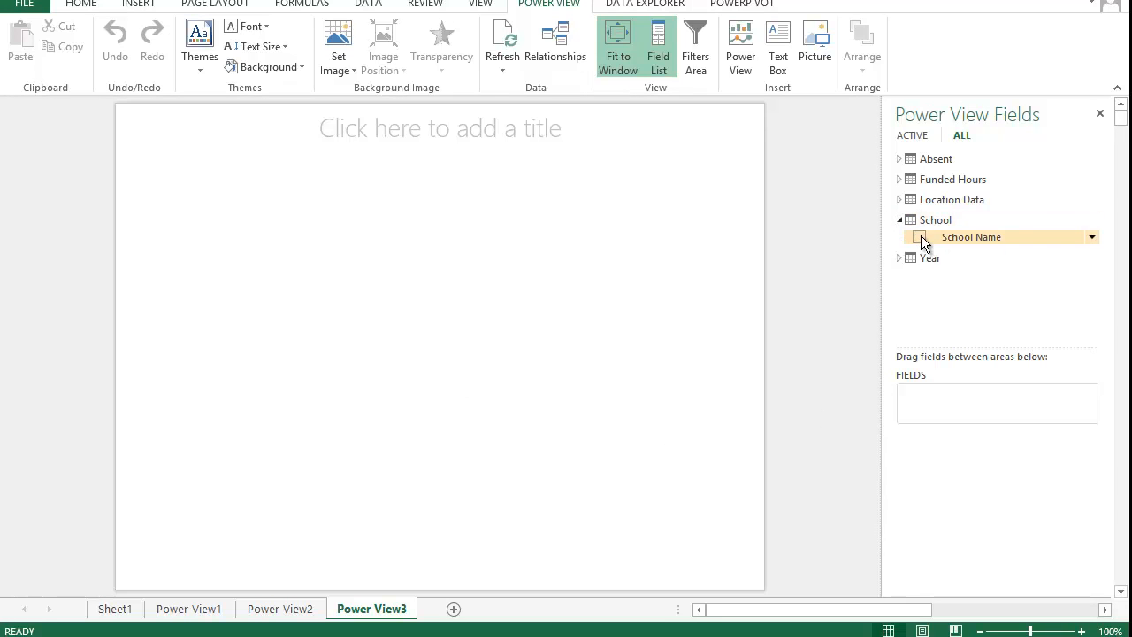
pyautogui.click(920, 237)
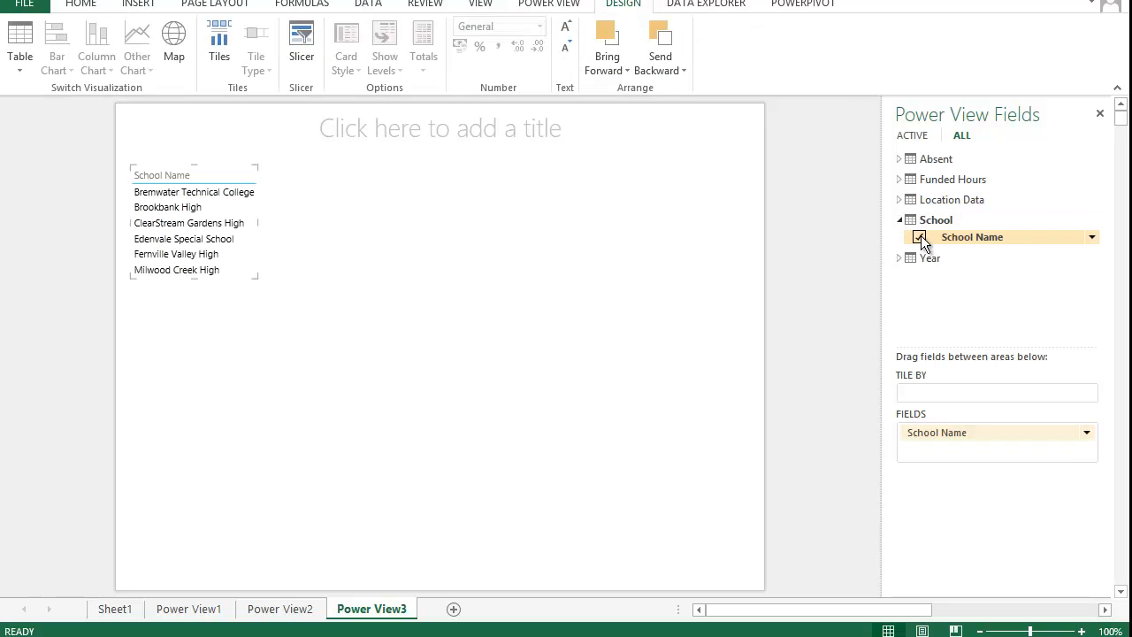
pyautogui.click(901, 159)
pyautogui.click(918, 176)
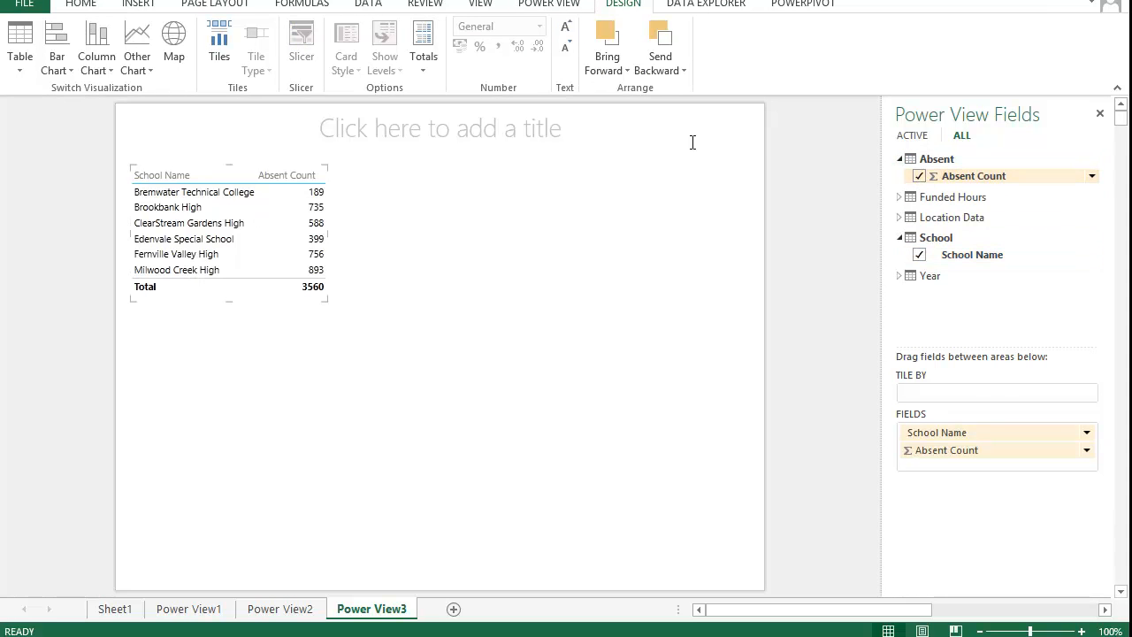
pyautogui.click(174, 45)
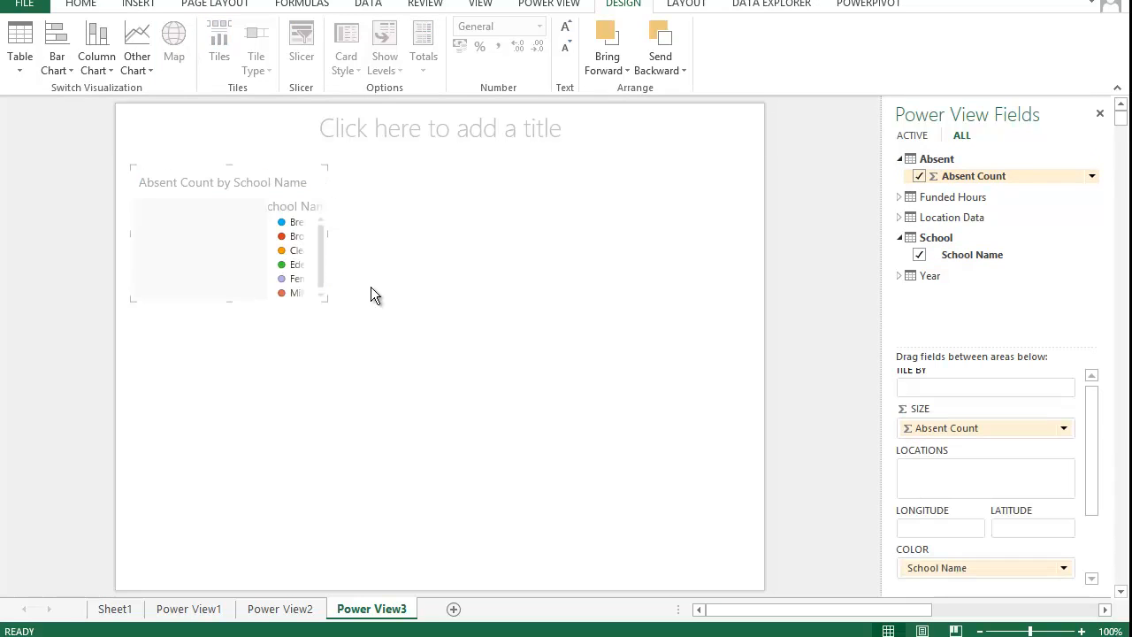
pyautogui.moveTo(324, 298); pyautogui.dragTo(747, 563)
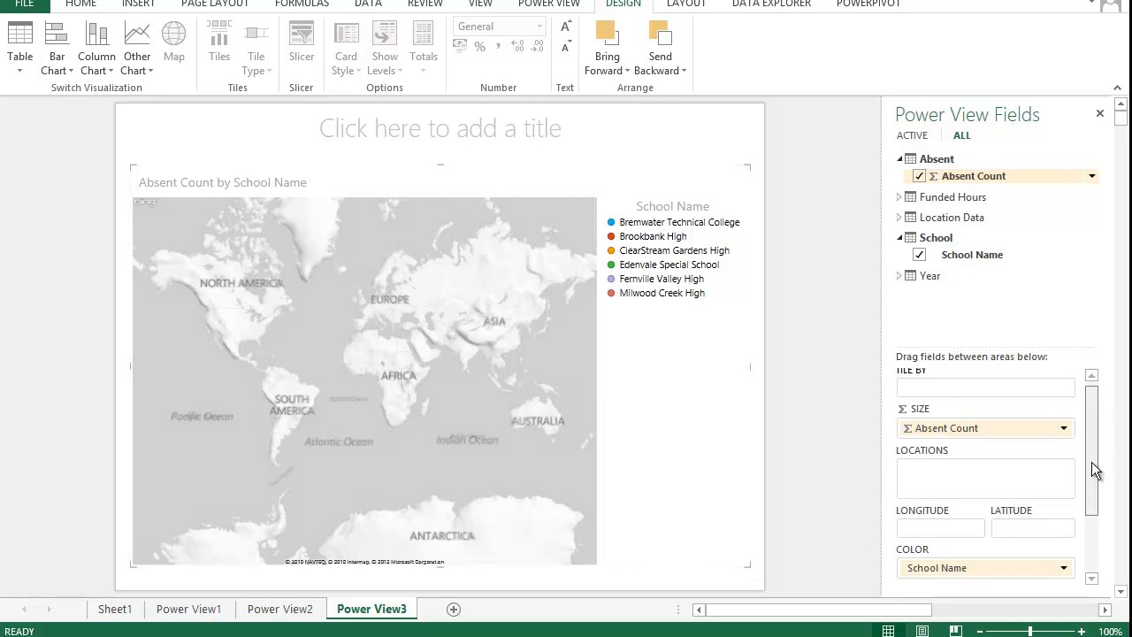
# Assign the Location Data Longitude and Latitude fields to the map's coordinates and School Name to its locations.
pyautogui.moveTo(1089, 437); pyautogui.dragTo(1091, 522)
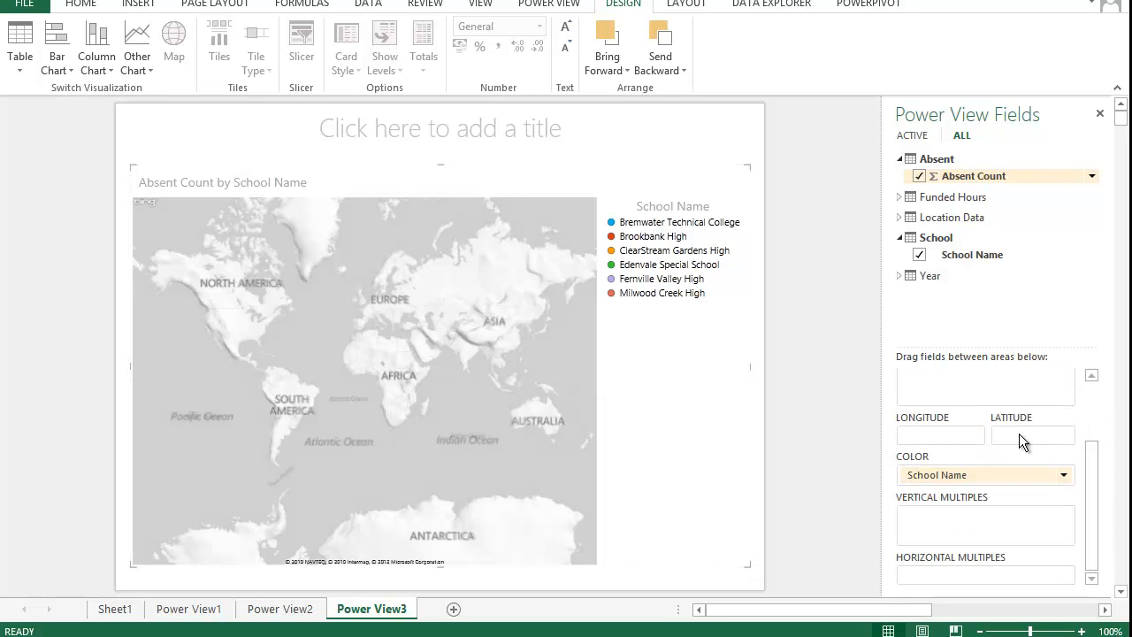
pyautogui.click(899, 217)
pyautogui.moveTo(972, 256); pyautogui.dragTo(930, 433)
pyautogui.moveTo(967, 239); pyautogui.dragTo(1021, 437)
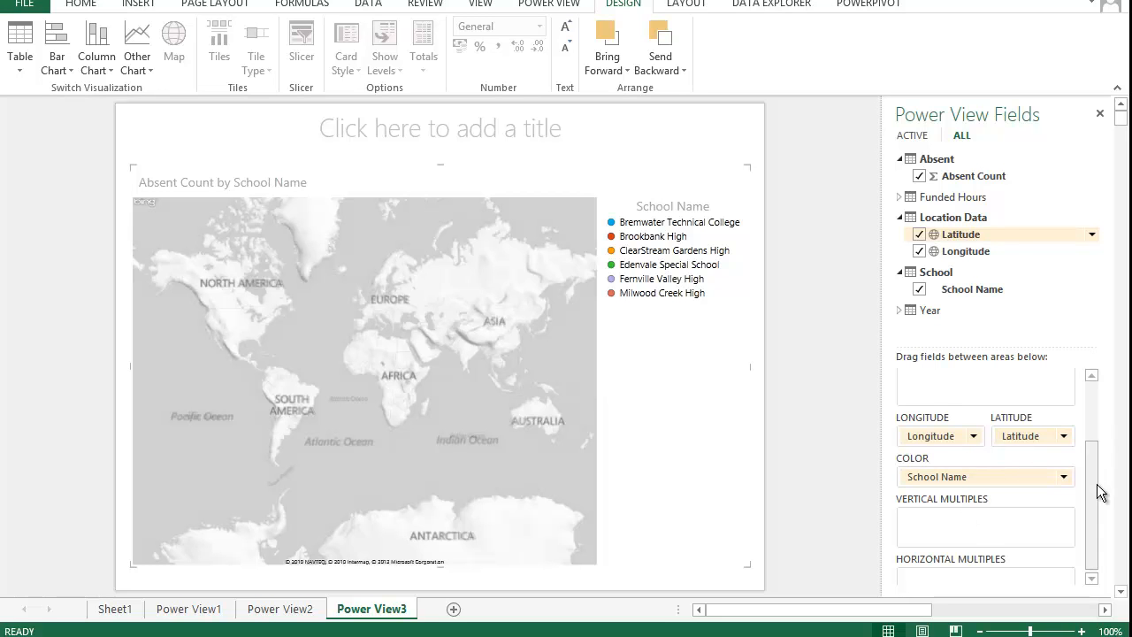
pyautogui.scroll(3, 939, 387)
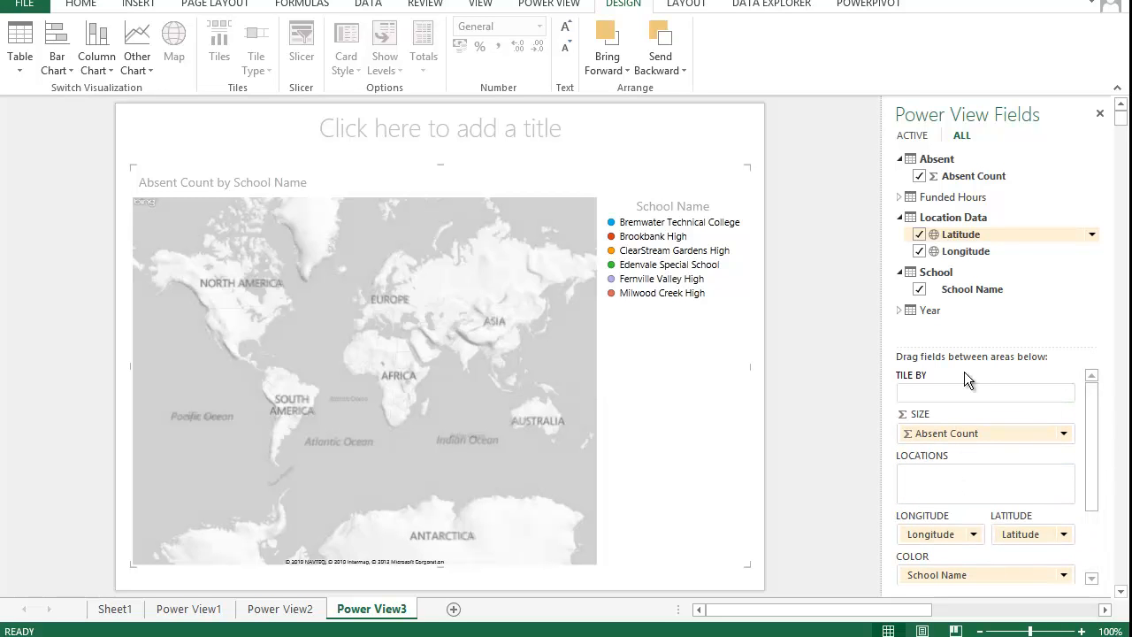
pyautogui.moveTo(967, 284); pyautogui.dragTo(960, 483)
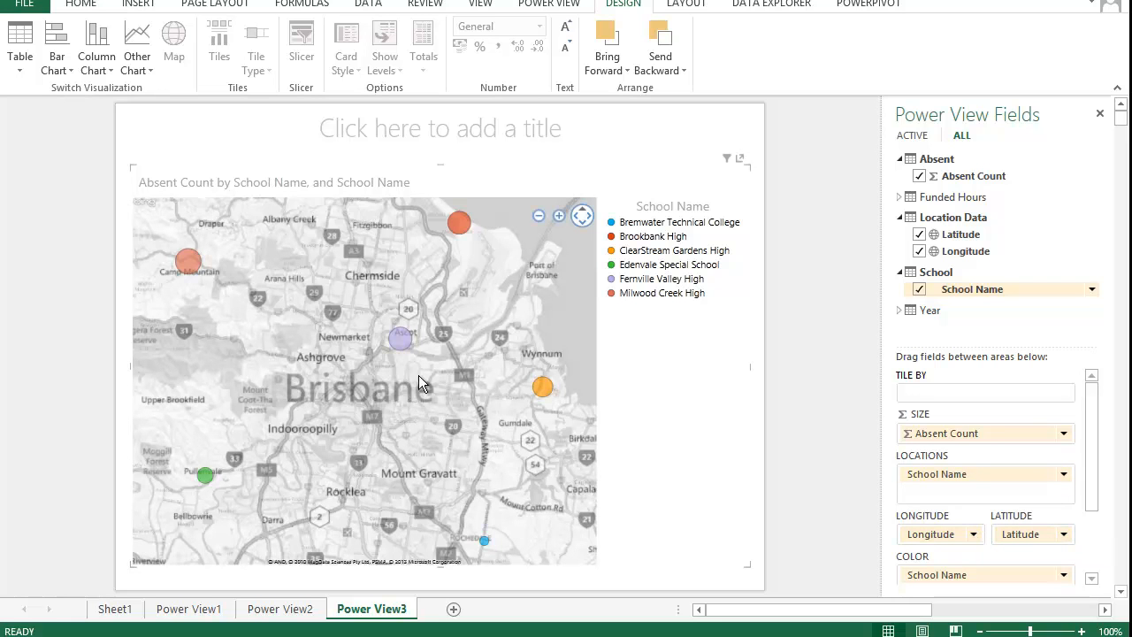
# Pop out the map and examine the Fernville Valley High bubble up close before returning to the whole Brisbane area.
pyautogui.click(741, 160)
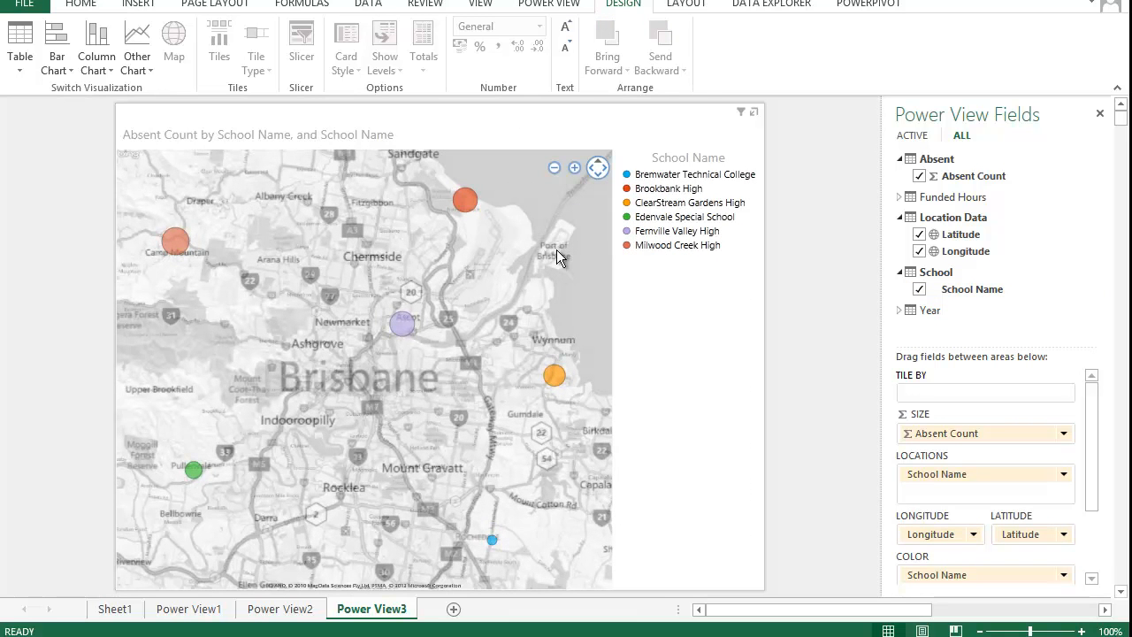
pyautogui.moveTo(430, 303); pyautogui.dragTo(255, 317)
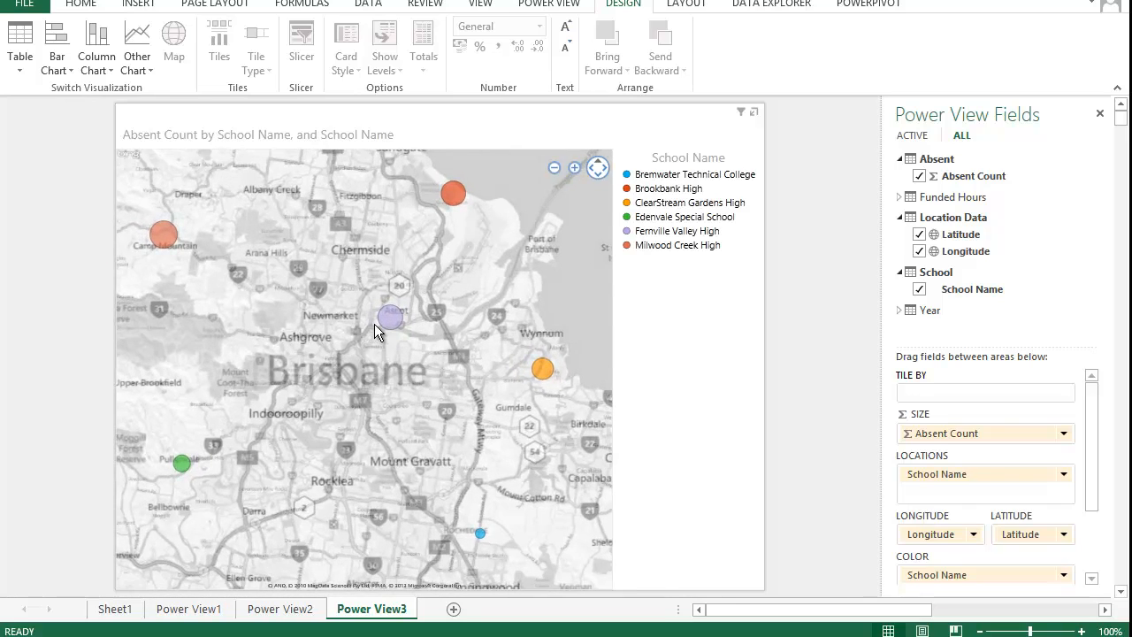
pyautogui.scroll(5, 374, 323)
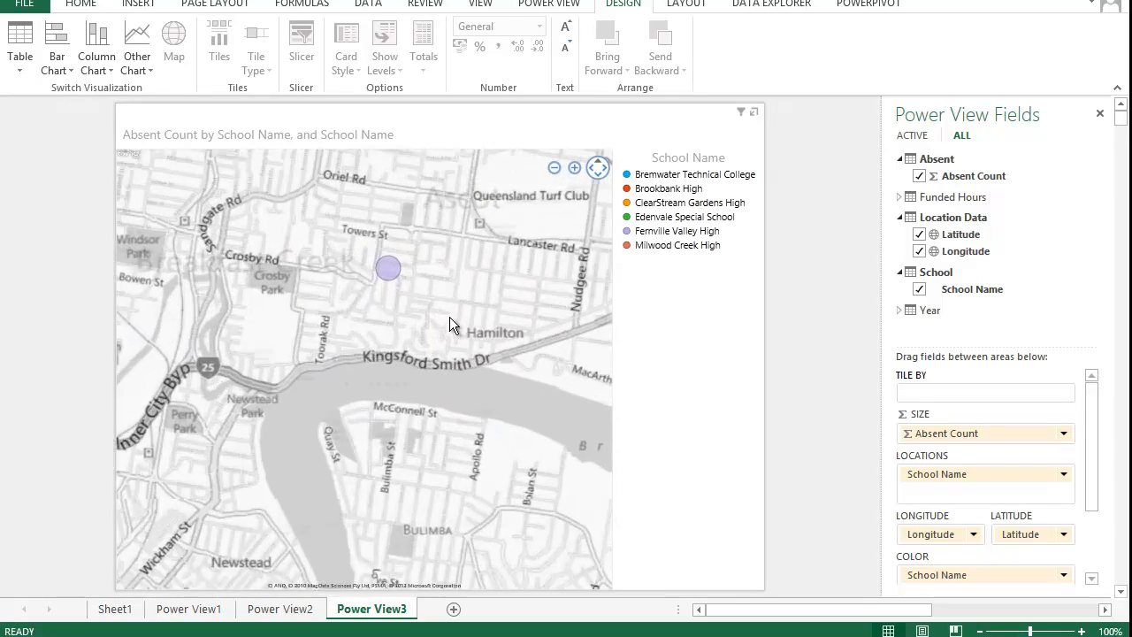
pyautogui.moveTo(417, 292); pyautogui.dragTo(460, 479)
pyautogui.scroll(1, 462, 463)
pyautogui.moveTo(417, 453)
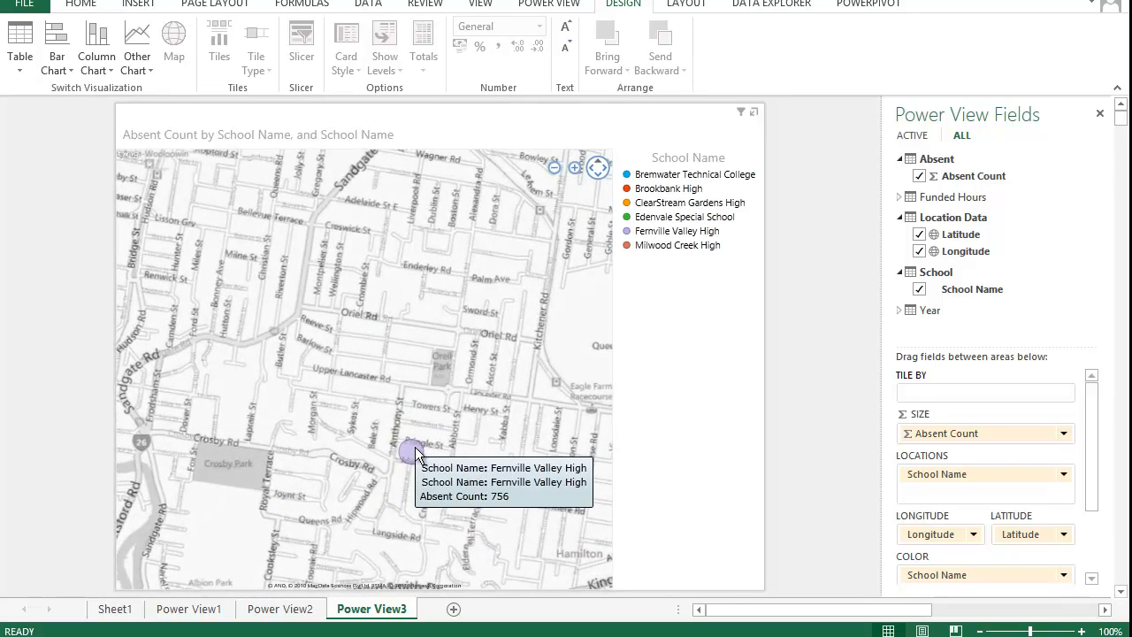
pyautogui.scroll(-5, 416, 449)
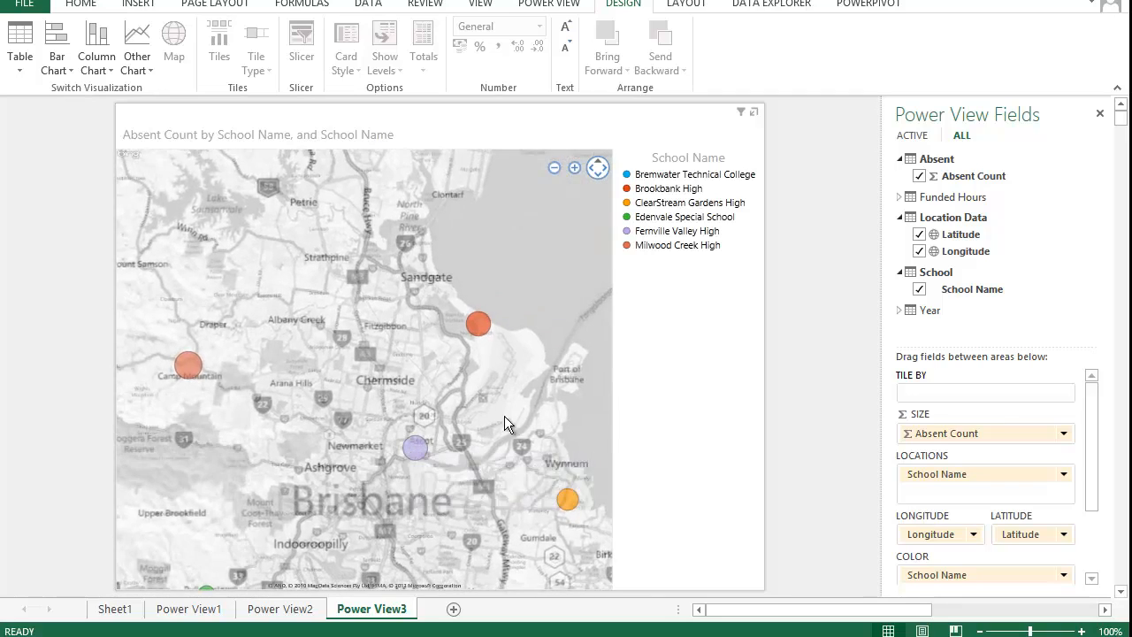
pyautogui.moveTo(504, 416); pyautogui.dragTo(462, 306)
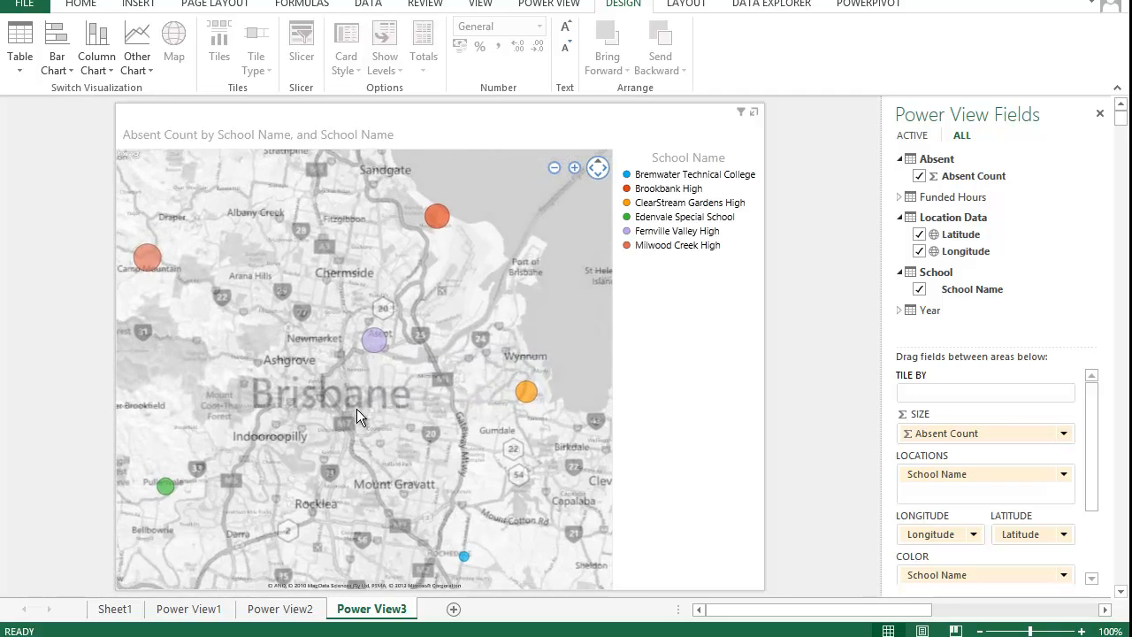
pyautogui.scroll(-1, 357, 409)
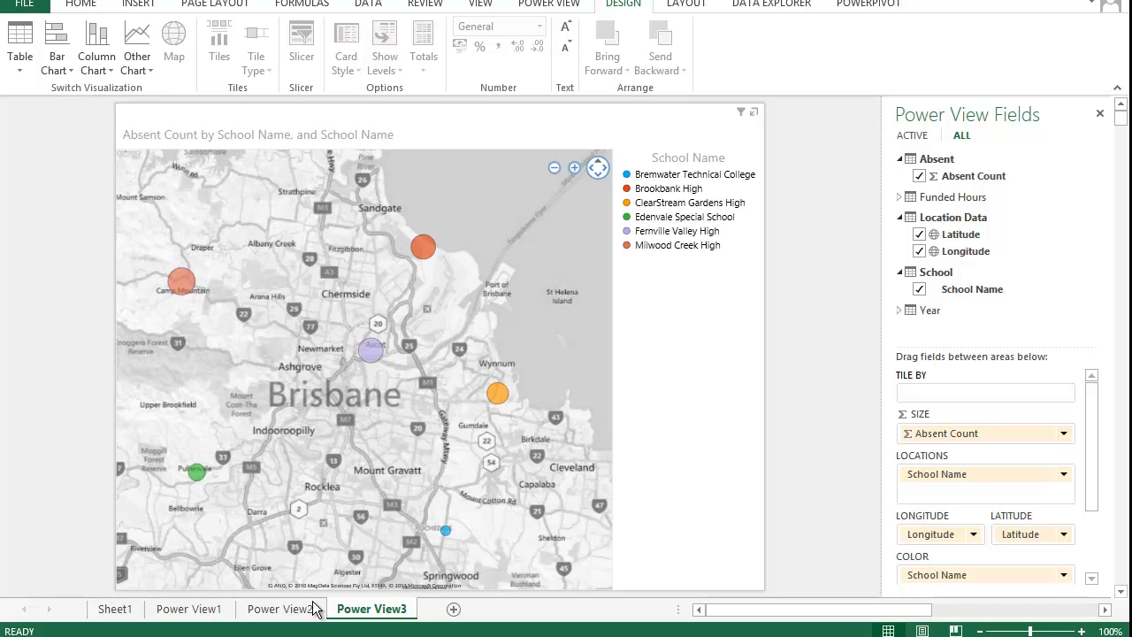
# Review the charts on the Power View2 and Power View1 sheets and open the workbook's file options.
pyautogui.click(279, 608)
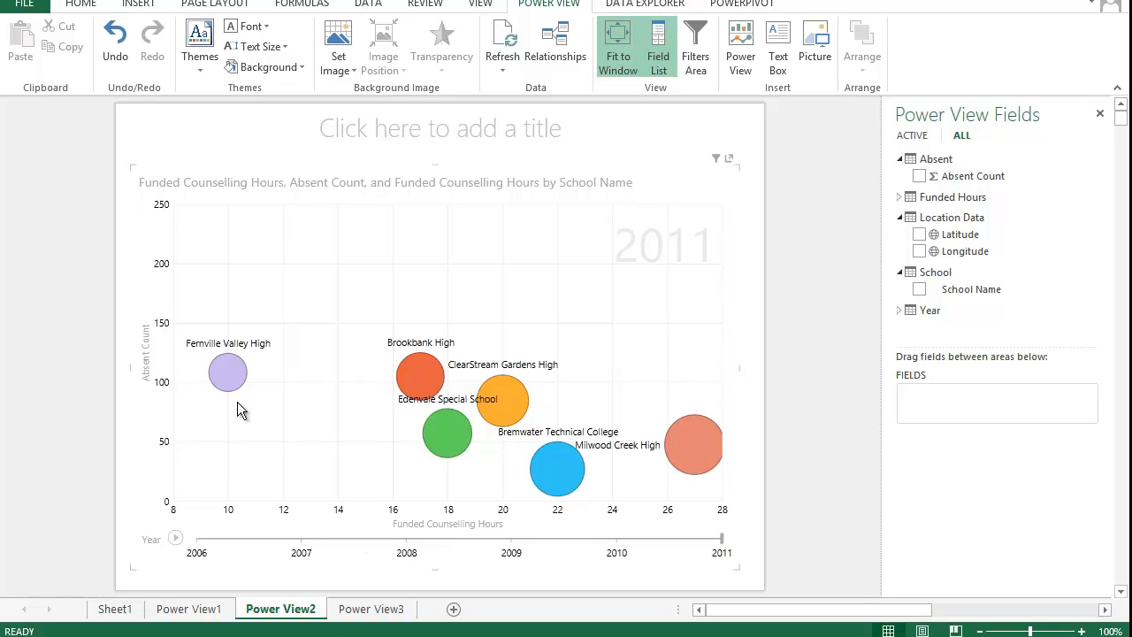
pyautogui.click(192, 609)
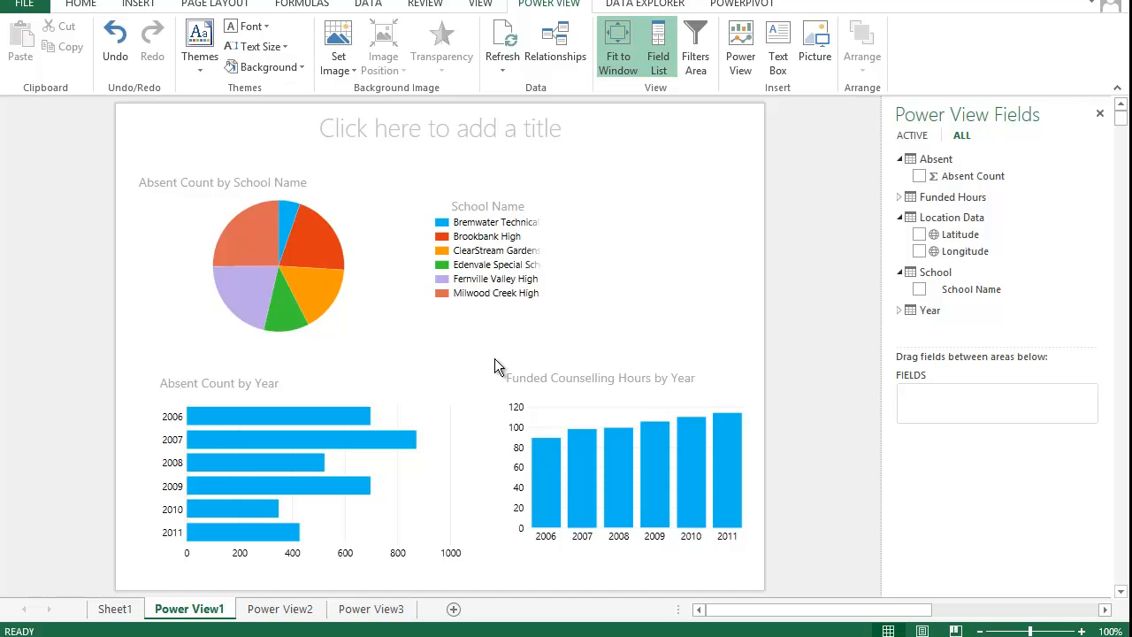
pyautogui.click(27, 7)
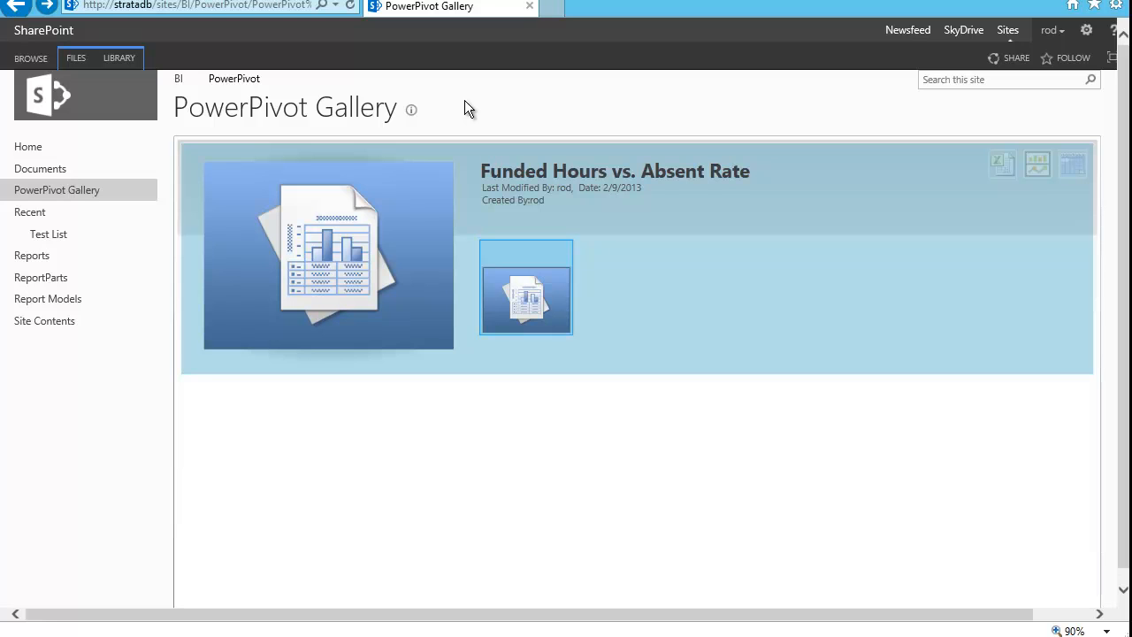
# Open Funded Hours vs. Absent Rate from SharePoint's PowerPivot Gallery and highlight Brookbank High and Fernville Valley High on the Absent Vs. Counselling Analysis sheet.
pyautogui.click(386, 256)
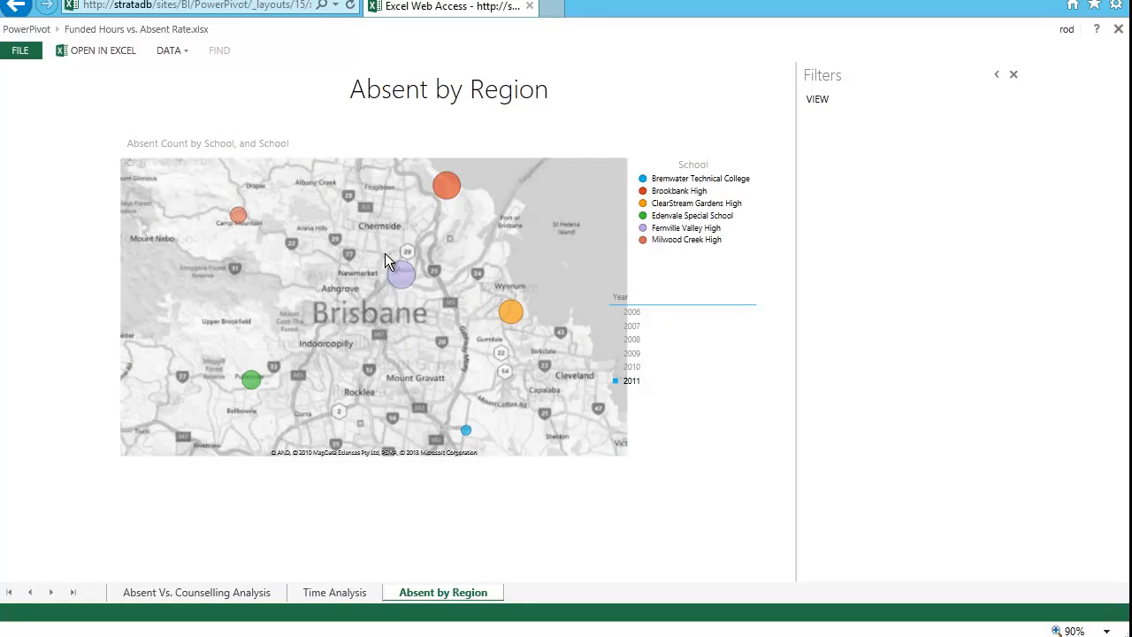
pyautogui.click(356, 600)
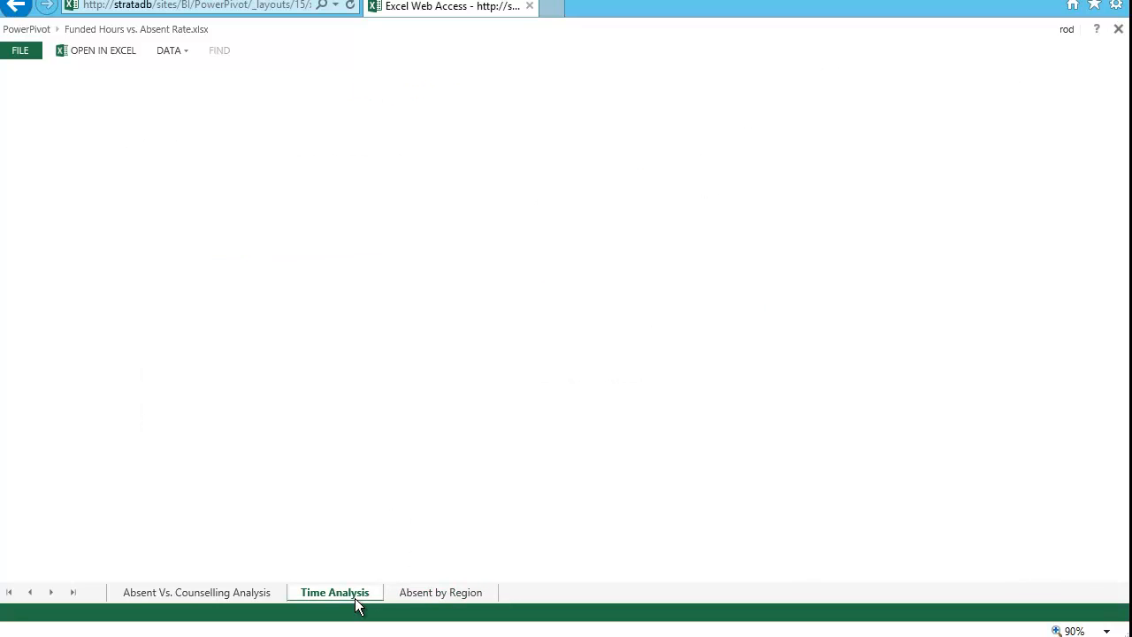
pyautogui.click(259, 597)
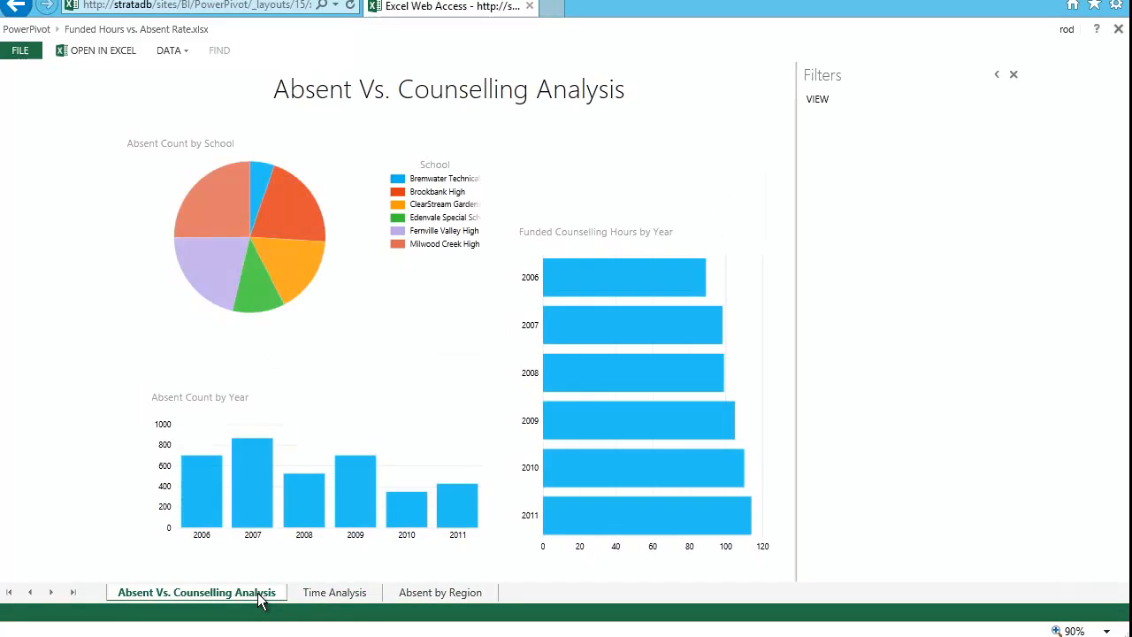
pyautogui.click(282, 190)
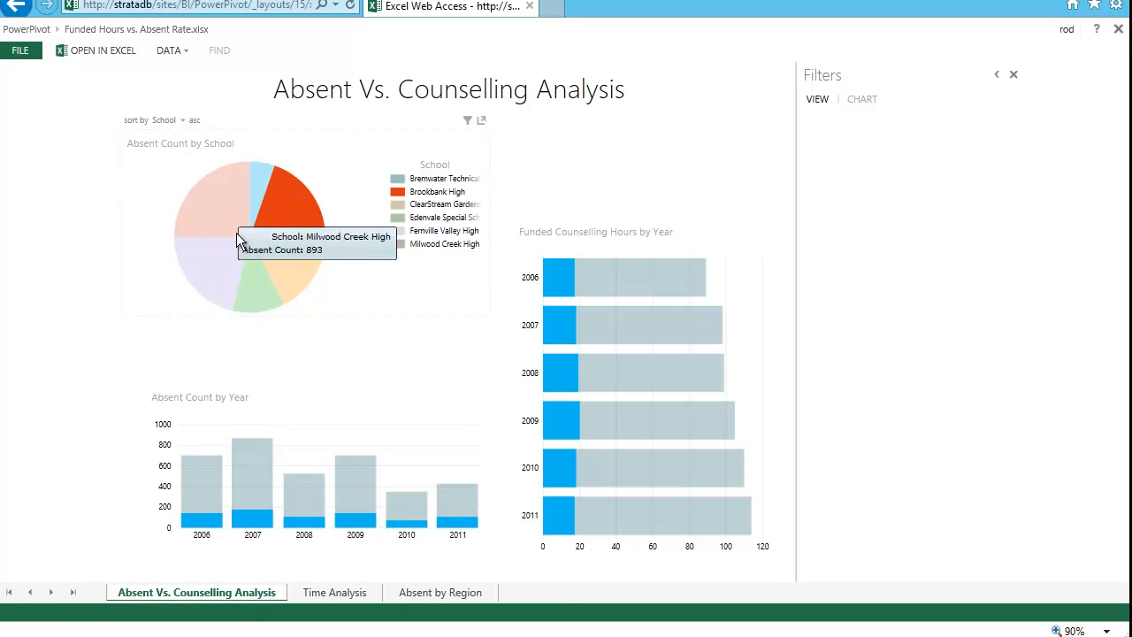
pyautogui.keyDown('ctrl'); pyautogui.click(221, 270); pyautogui.keyUp('ctrl')
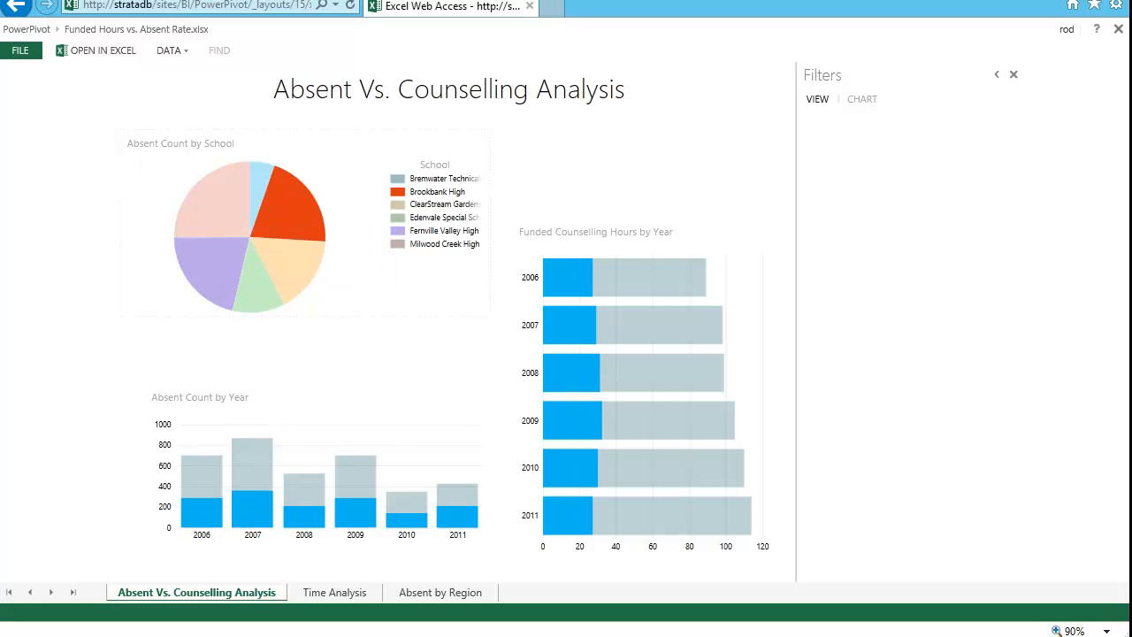
# Return to the PowerPivot Gallery, create a Power View report from Funded Hours vs. Absent Rate and hide its filters area.
pyautogui.click(18, 7)
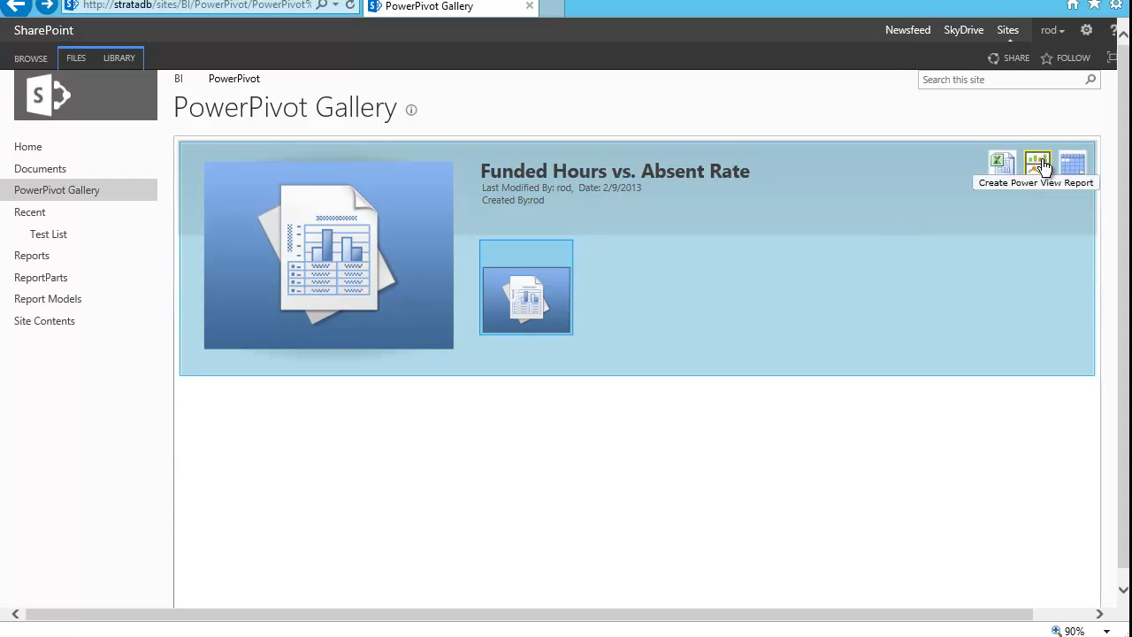
pyautogui.click(1038, 165)
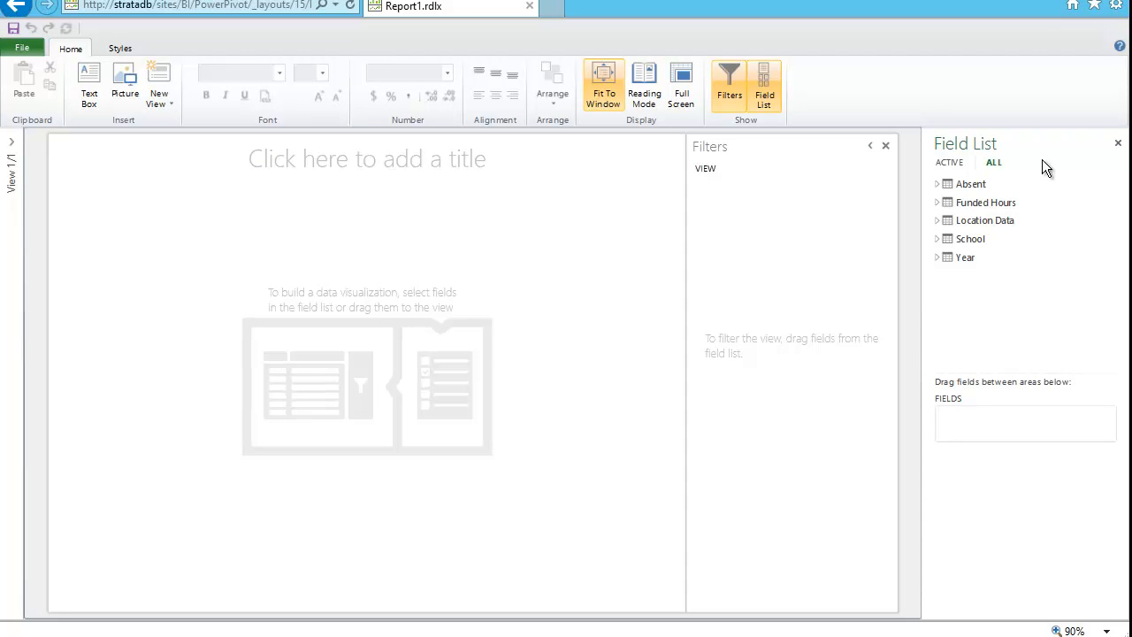
pyautogui.click(885, 146)
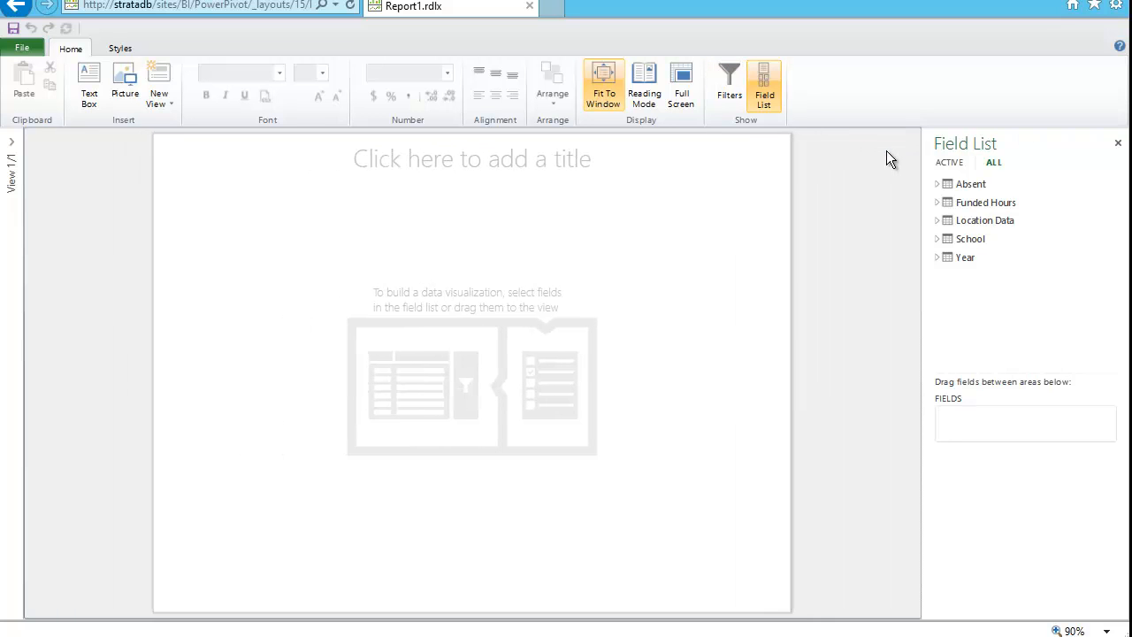
# Build a column chart of Absent Count by School in the new report and enlarge it across the view.
pyautogui.click(937, 183)
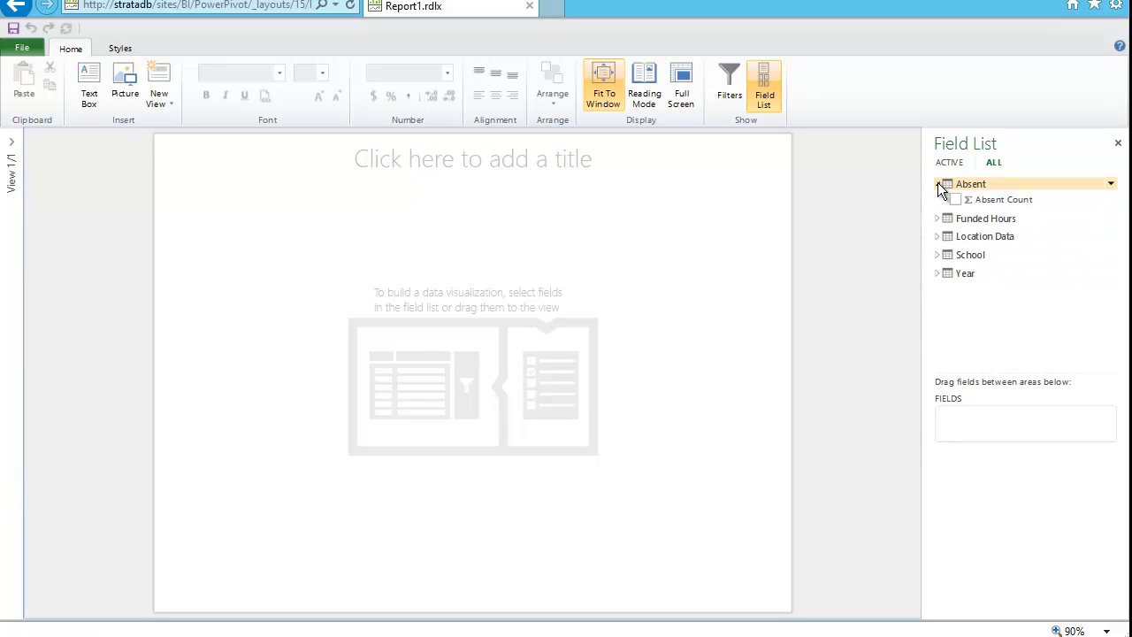
pyautogui.click(955, 198)
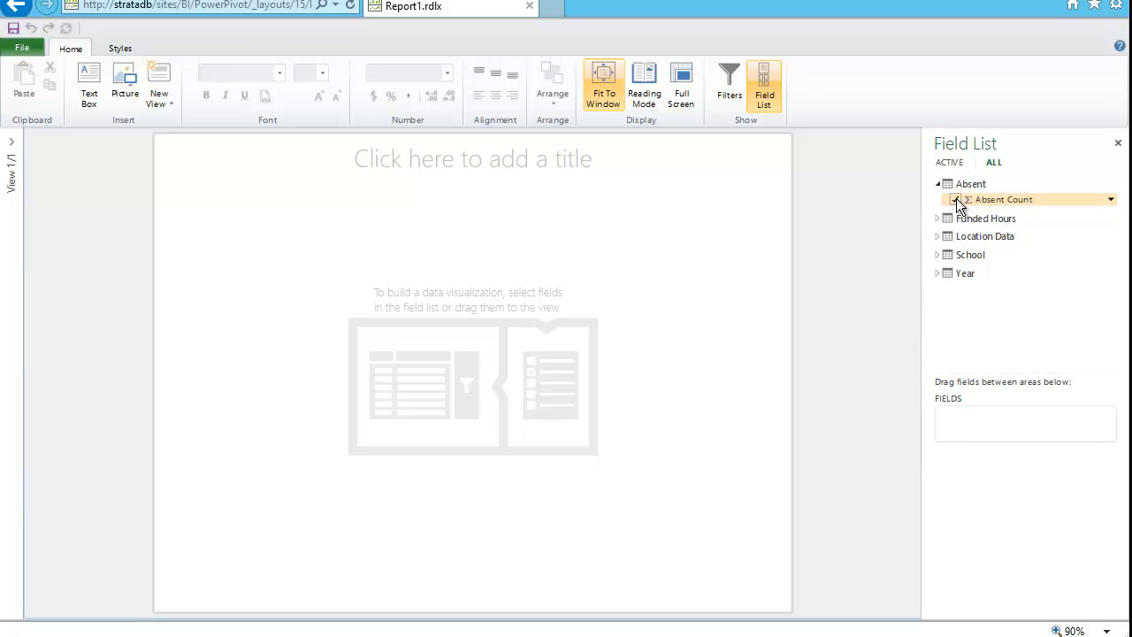
pyautogui.click(937, 254)
pyautogui.click(956, 270)
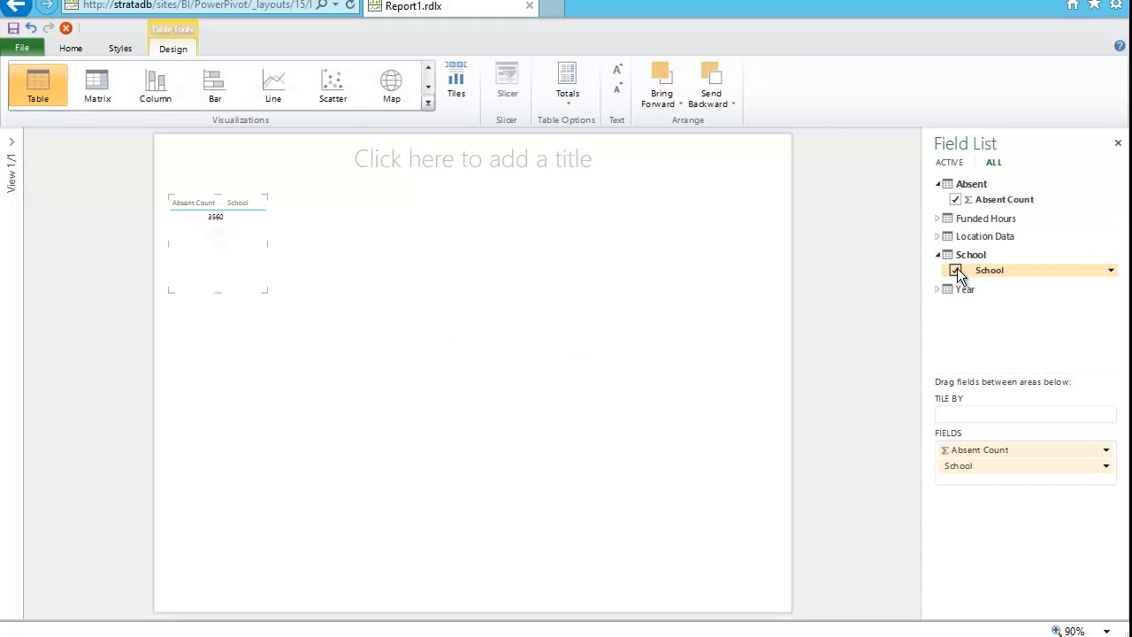
pyautogui.click(160, 85)
pyautogui.moveTo(320, 306); pyautogui.dragTo(740, 560)
pyautogui.click(645, 583)
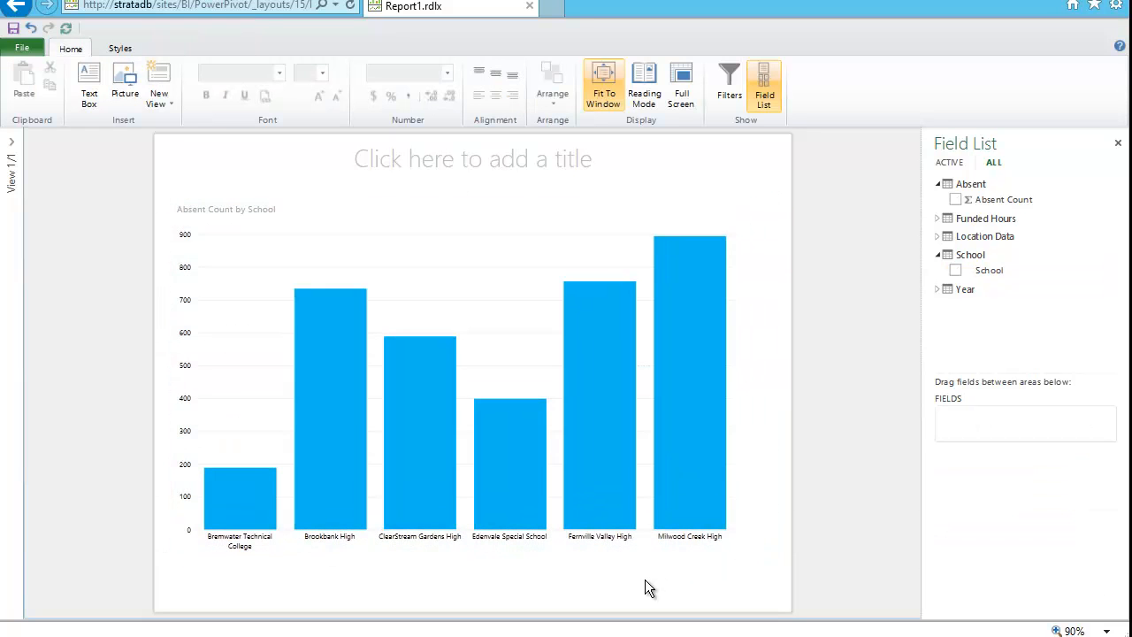